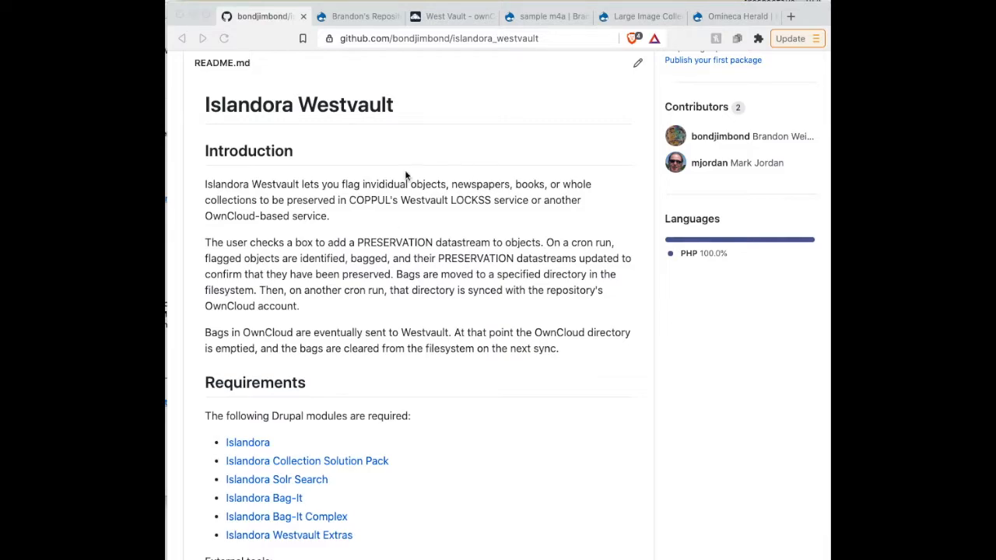
- In the Drupal repository site, filter the module list by "west" and expand the Islandora WestVault module's description
click(364, 18)
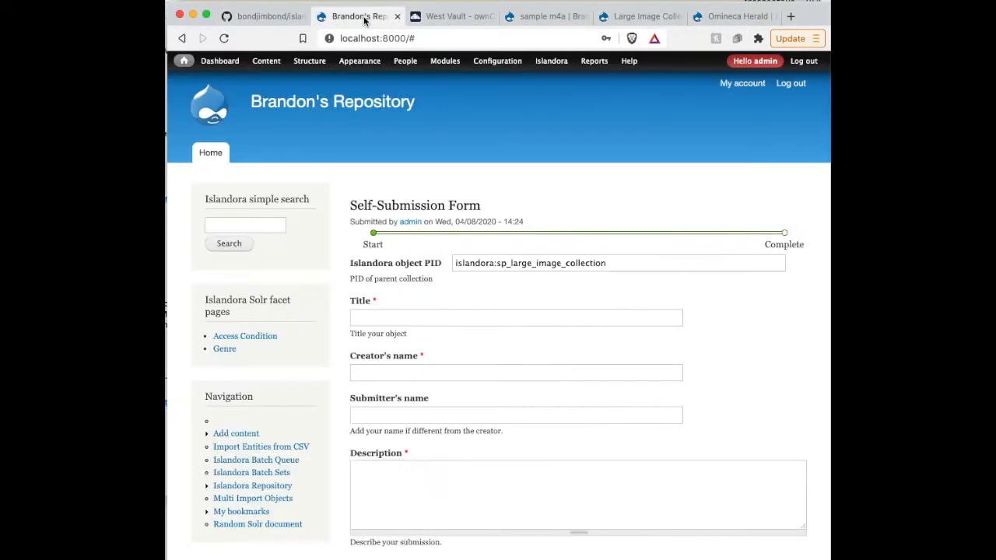
click(432, 66)
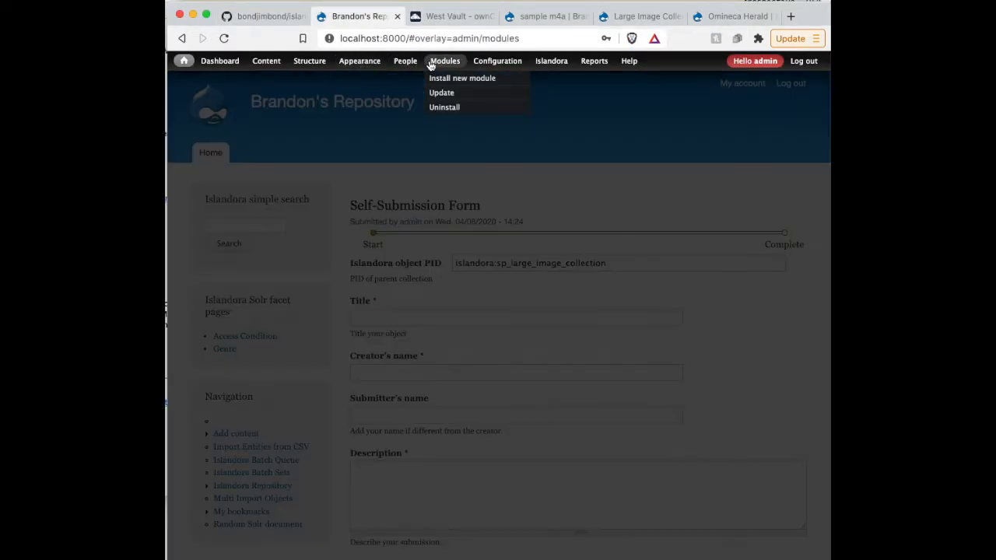
text(wes)
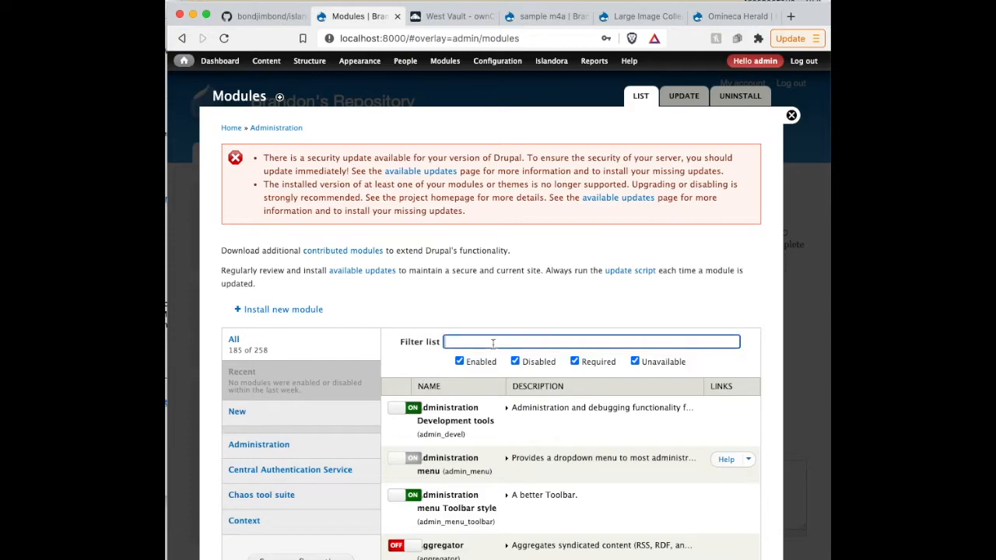
text(t)
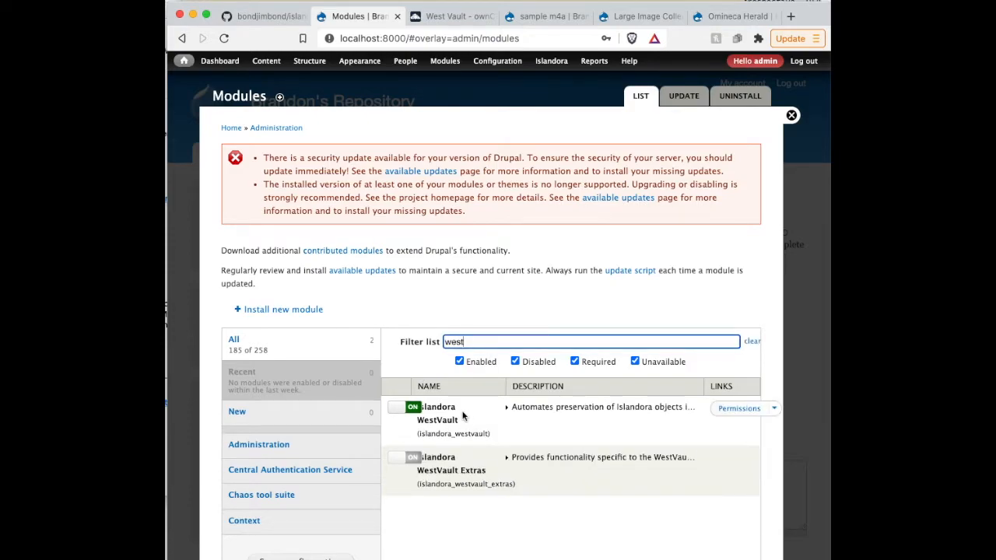
click(546, 411)
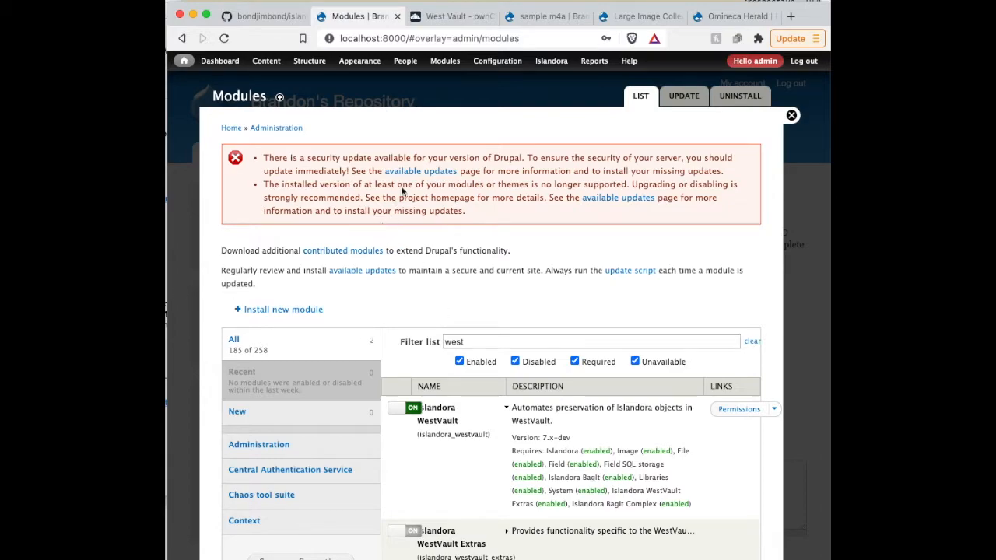
- Open the user permissions page, find "westv", and review the Islandora WestVault permissions for flagging objects and administering the module
mouse_move(408, 63)
click(413, 106)
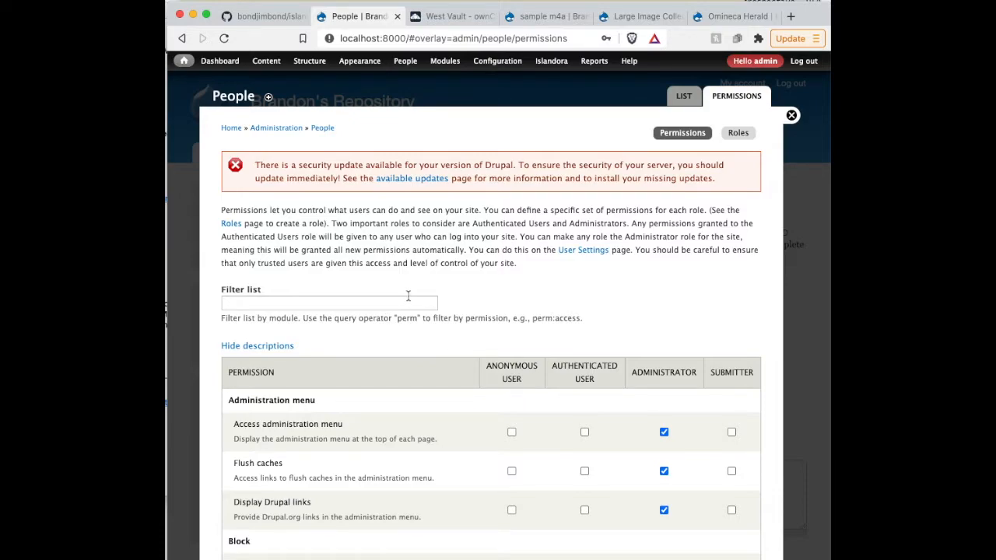
key(super+f)
text(westv)
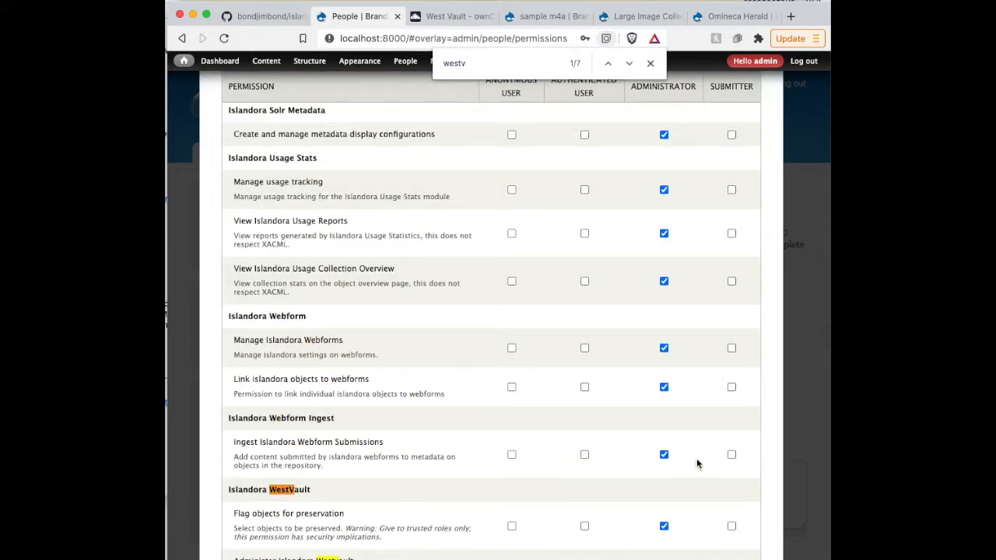
scroll(683, 461, down, 2)
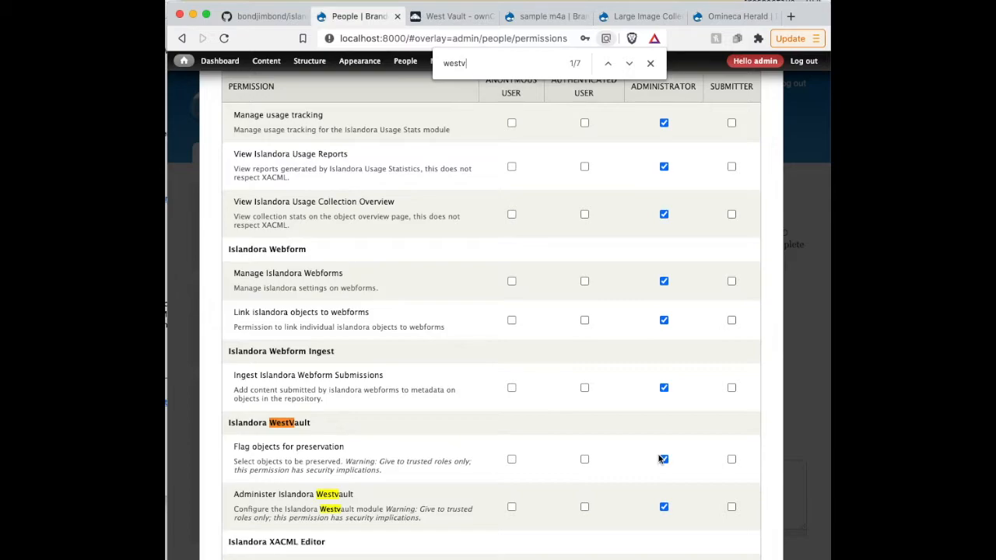
drag(372, 500, 233, 495)
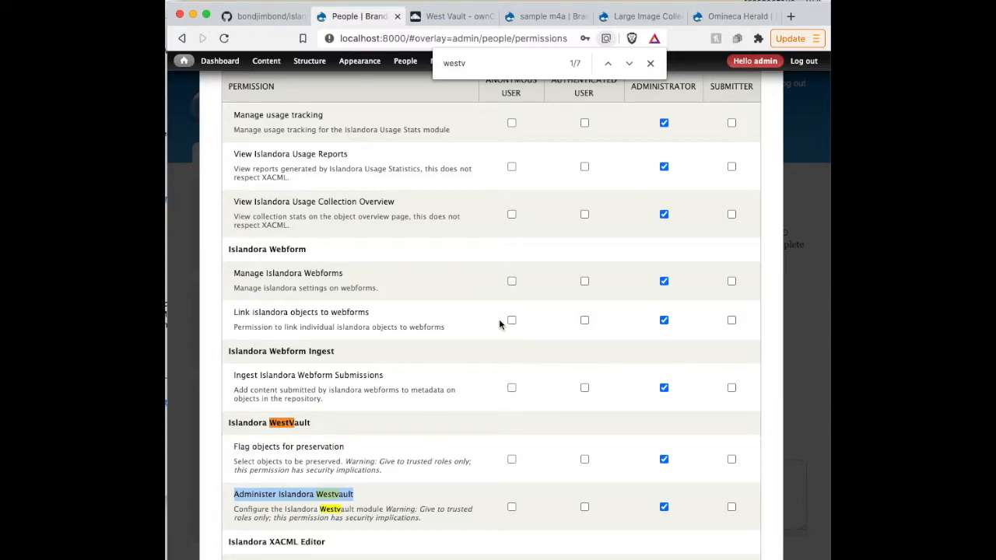
click(650, 63)
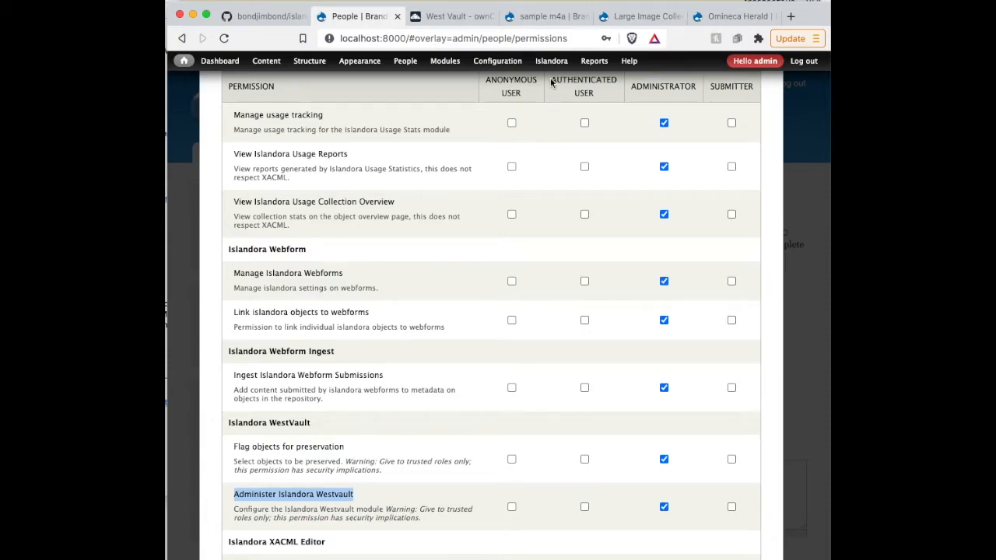
- Open the Islandora WestVault Preservation settings among the Islandora utility modules and look over its configuration form
mouse_move(550, 62)
mouse_move(555, 139)
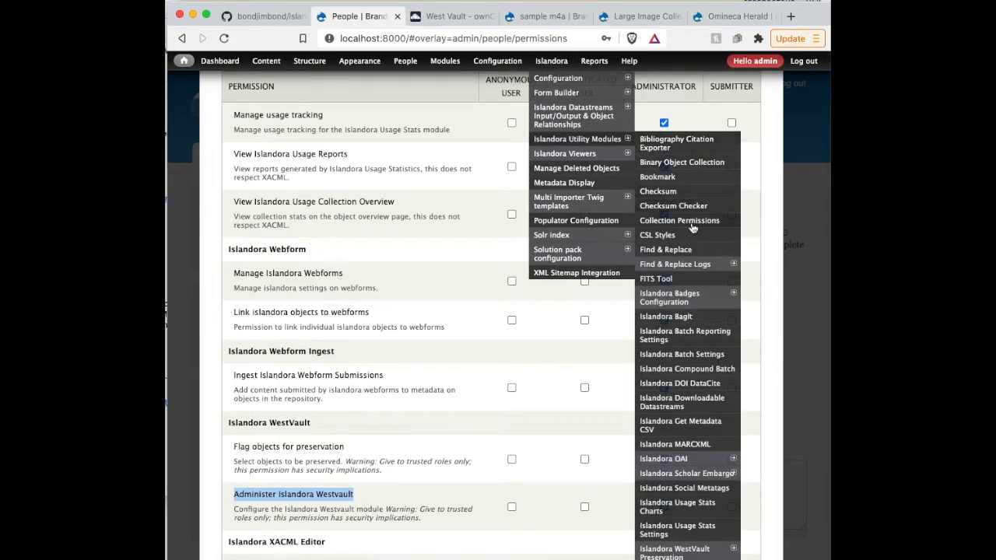
mouse_move(681, 552)
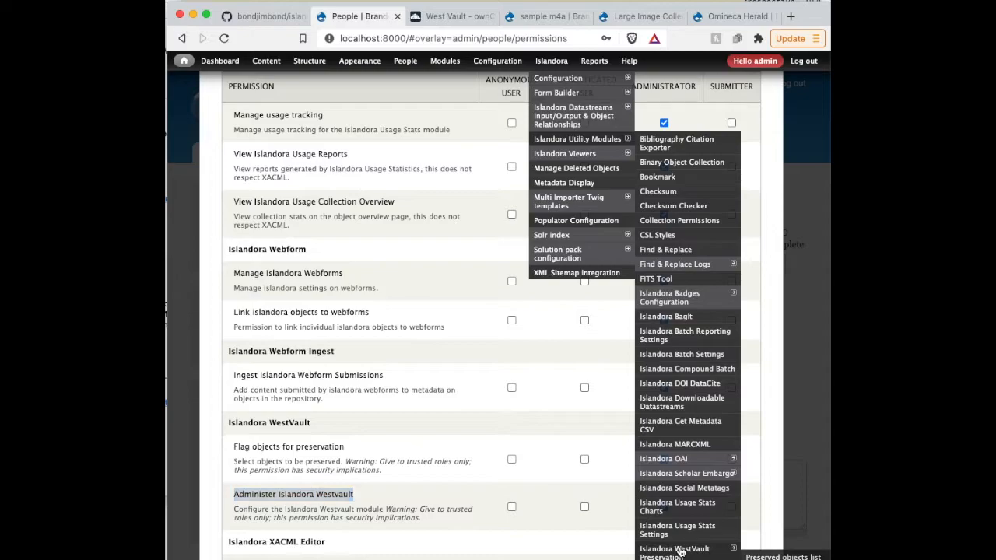
click(680, 553)
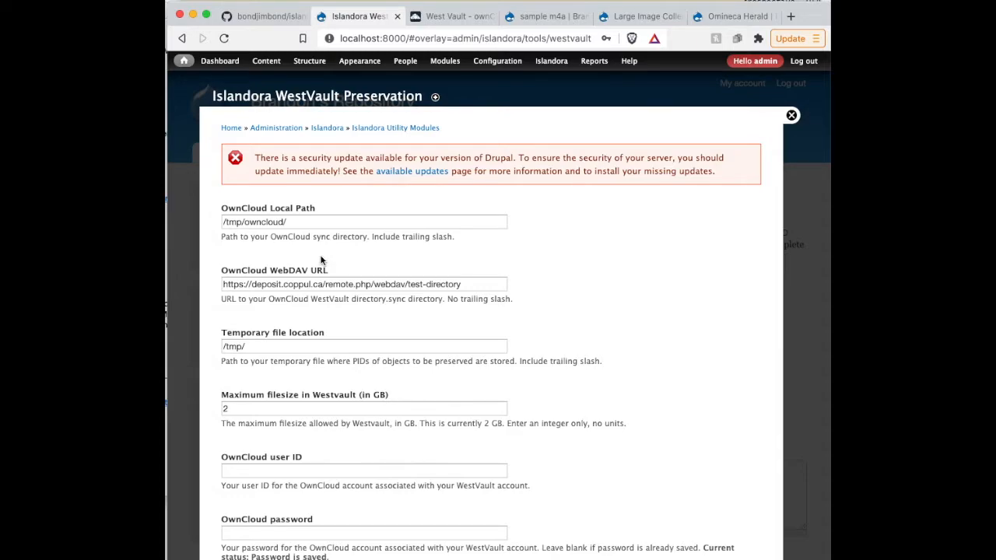
scroll(359, 213, down, 2)
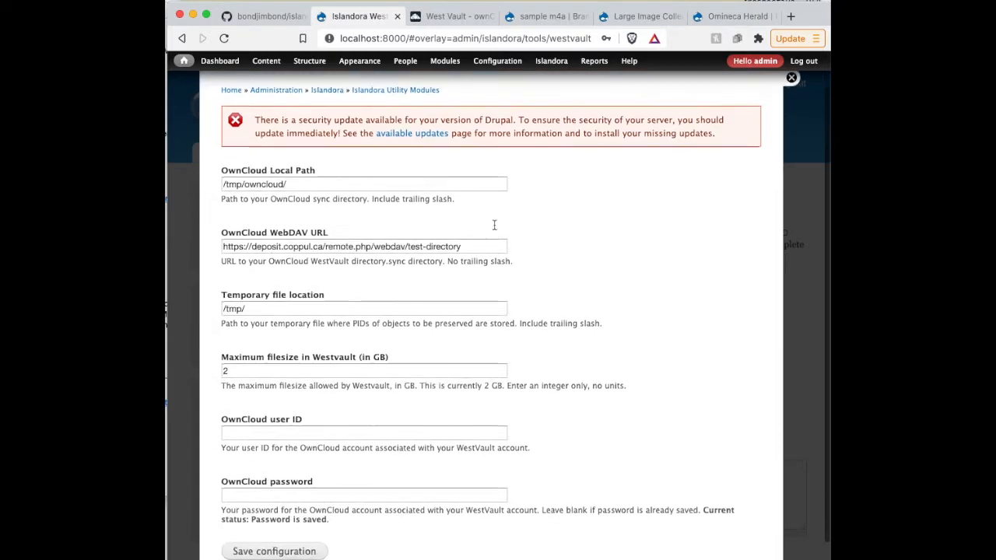
- Switch to ownCloud, look at its file list, and open the West Vault app's list of deposits
click(427, 15)
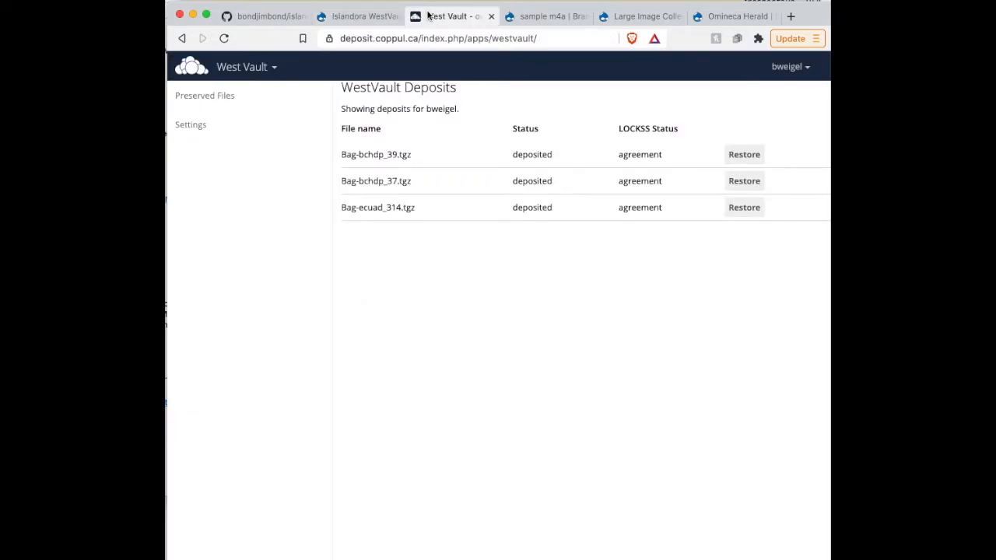
click(224, 38)
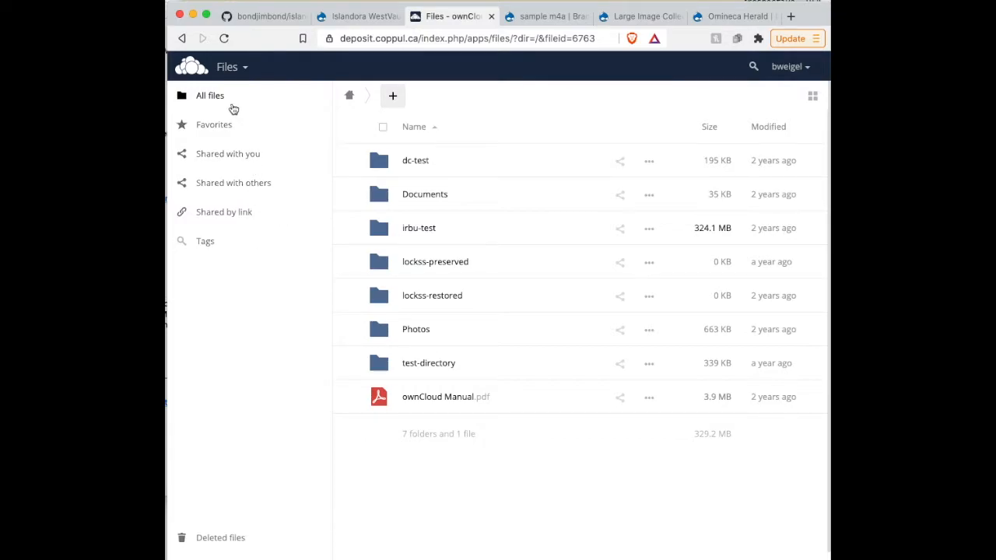
click(227, 68)
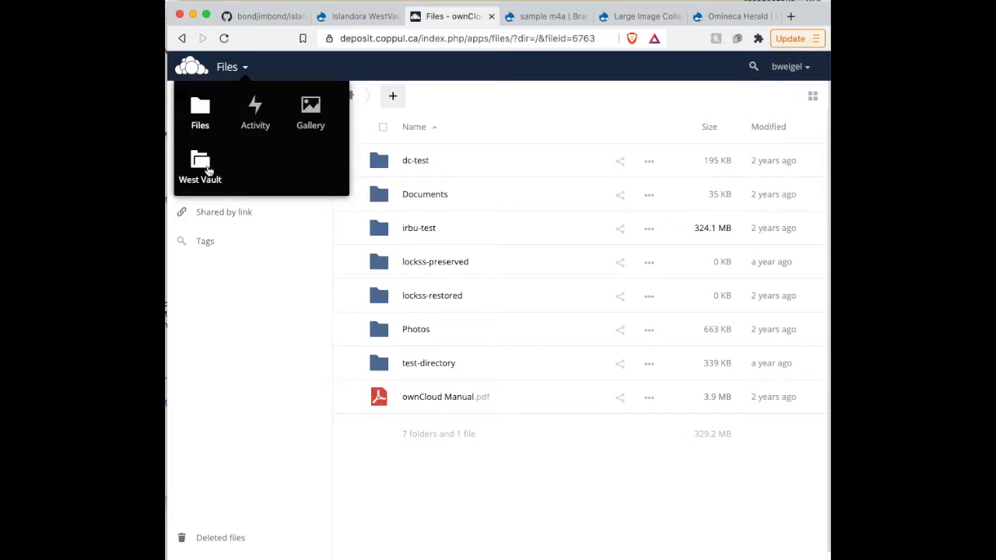
click(206, 167)
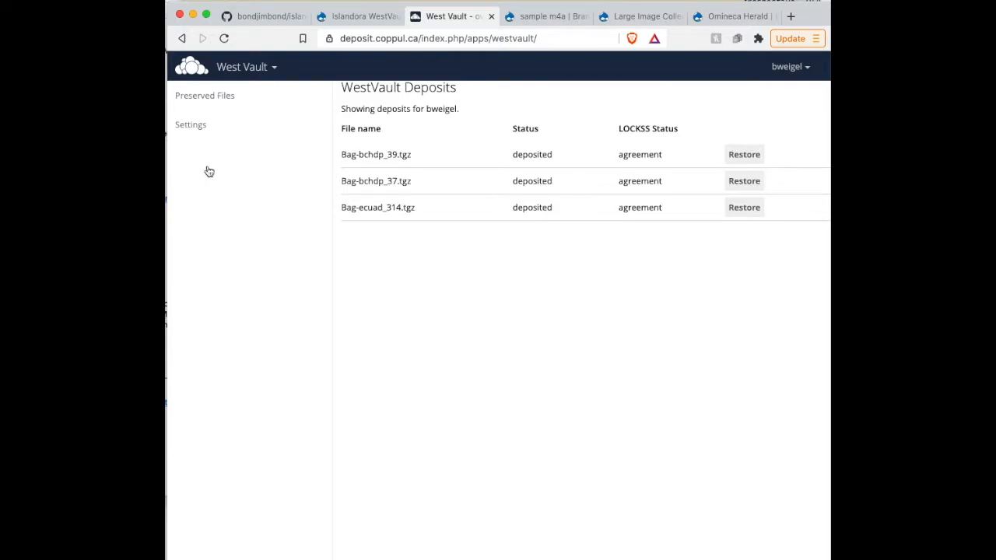
- Open the West Vault settings and find "remove" to examine the option for removing completed deposits
click(194, 128)
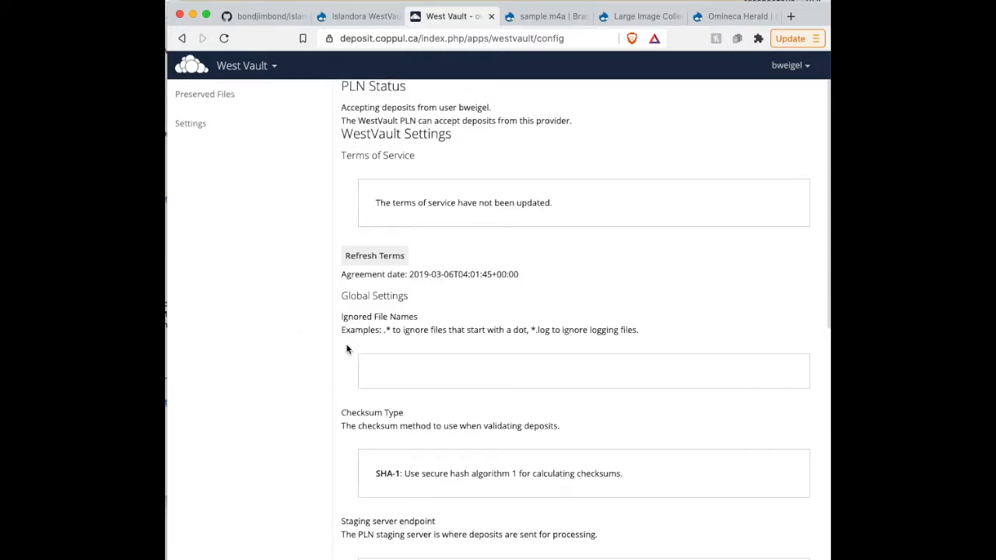
scroll(343, 348, down, 3)
key(ctrl+f)
text(remove)
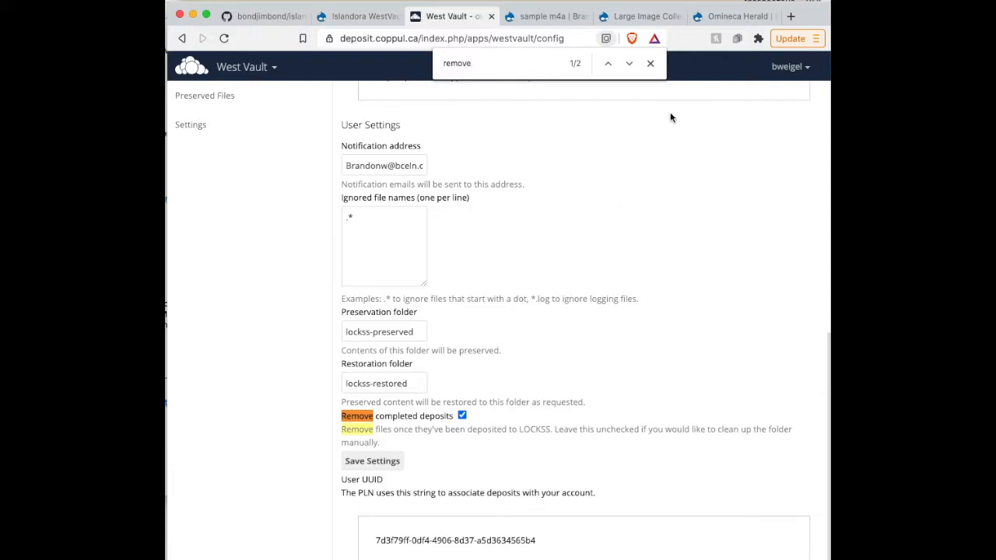
click(651, 65)
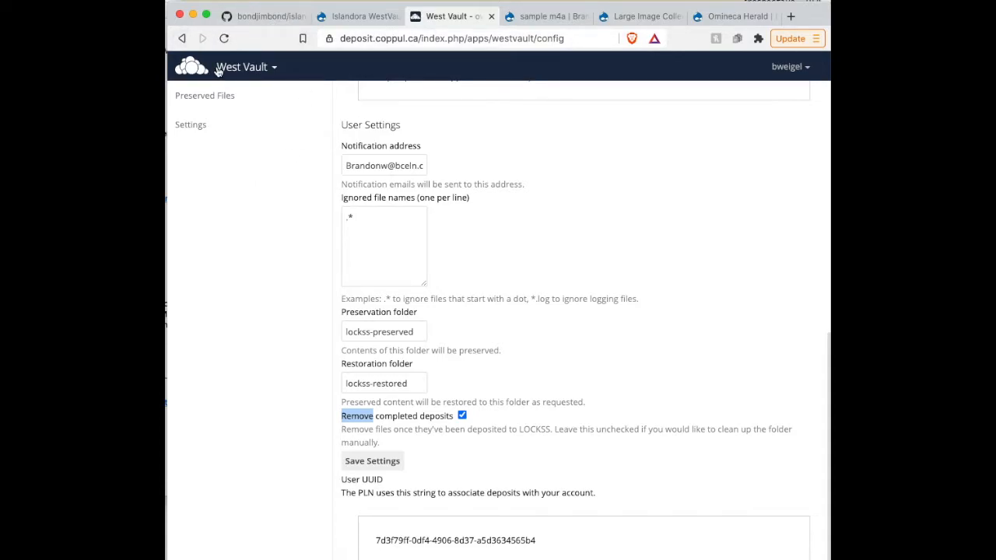
- Go back to the ownCloud file list and examine the lockss-preserved folder entry
click(182, 38)
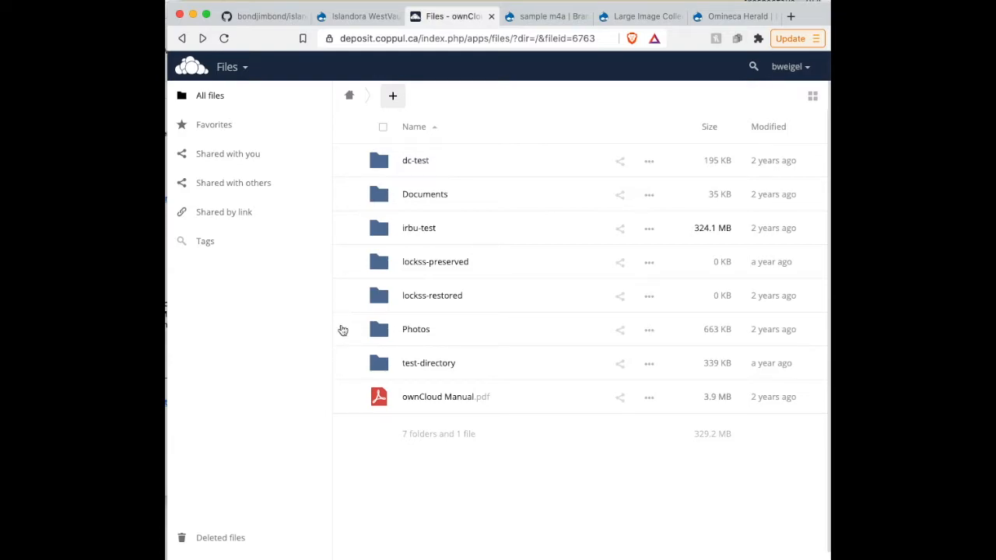
drag(506, 267, 350, 261)
- Return to the Islandora WestVault Preservation settings and examine the OwnCloud Local Path and OwnCloud WebDAV URL fields
click(340, 17)
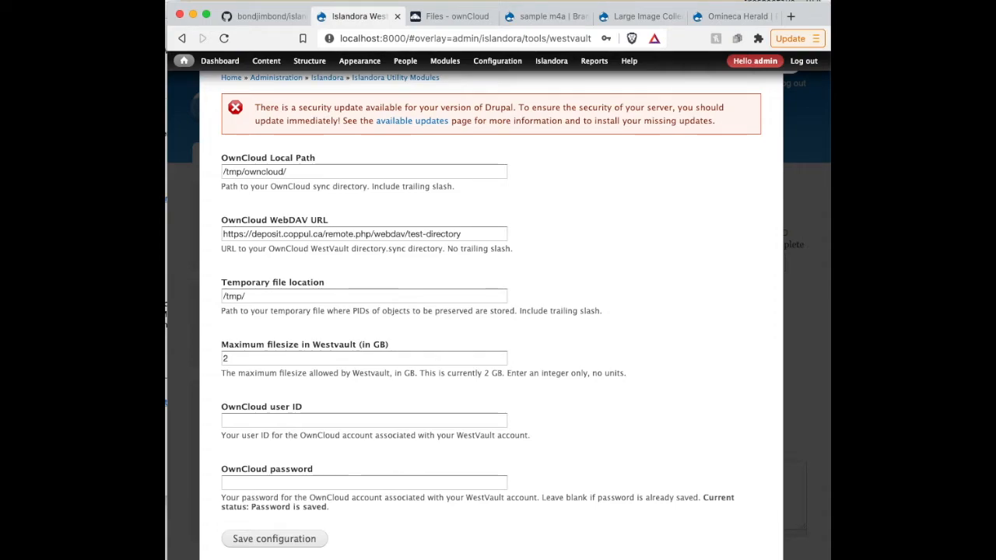
click(333, 174)
click(613, 188)
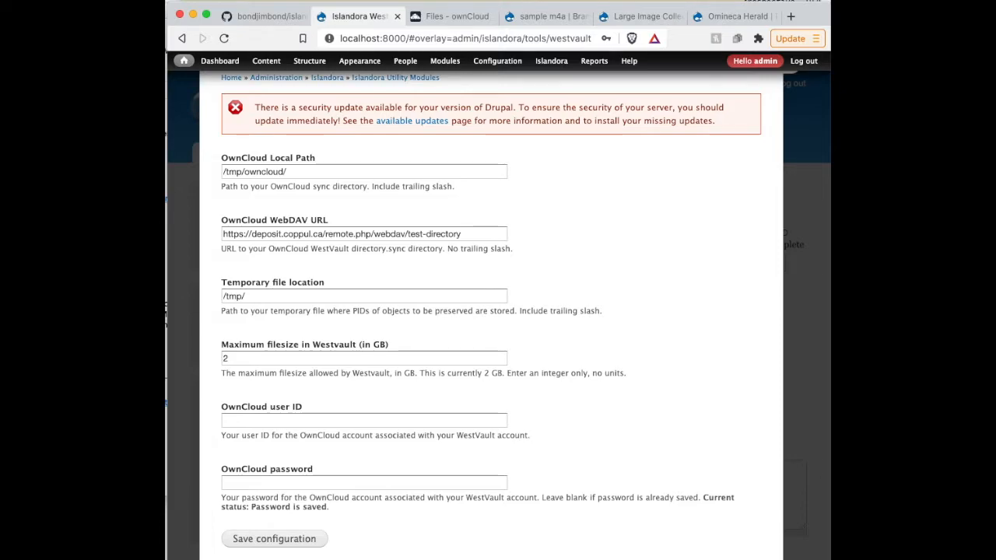
drag(365, 223, 211, 221)
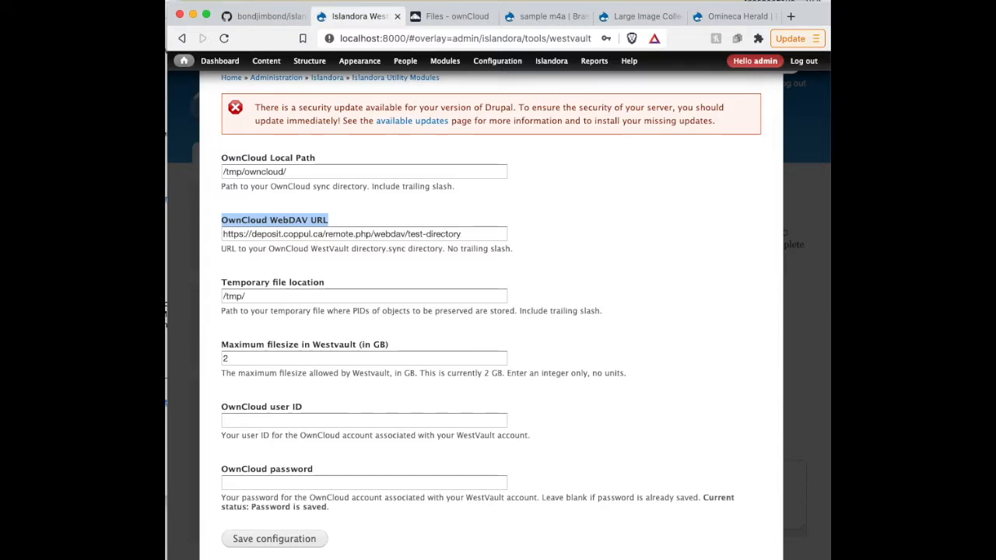
- Compare the ownCloud folder list with the directory name at the end of the Islandora OwnCloud WebDAV URL
click(450, 17)
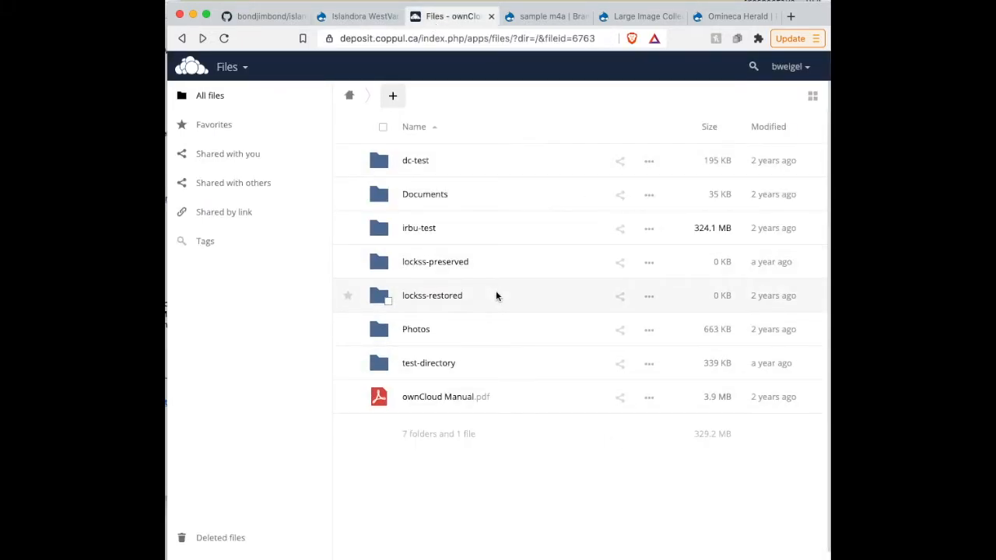
click(343, 17)
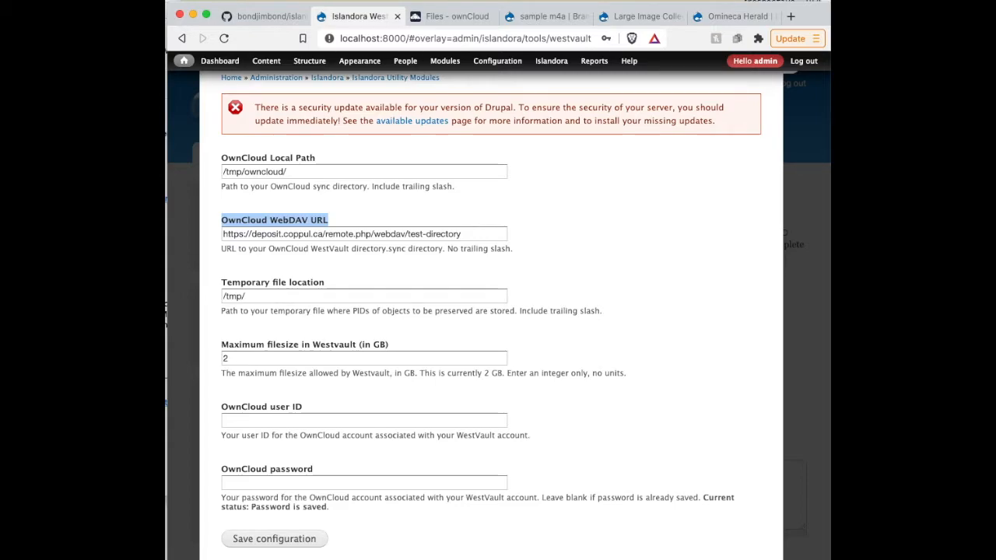
drag(409, 234, 507, 233)
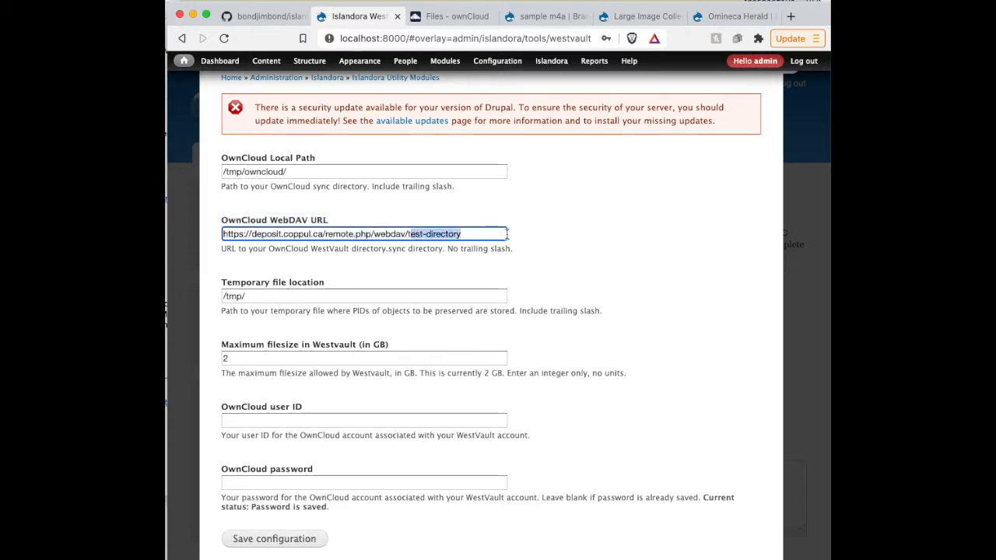
click(496, 232)
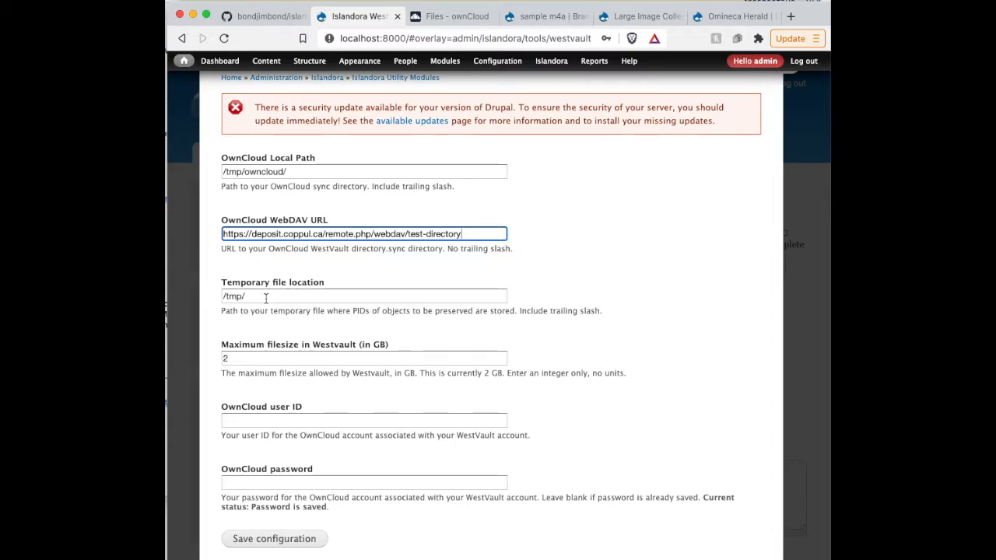
- Examine the temporary file location, the maximum filesize in Westvault, and the OwnCloud password's saved status
click(342, 297)
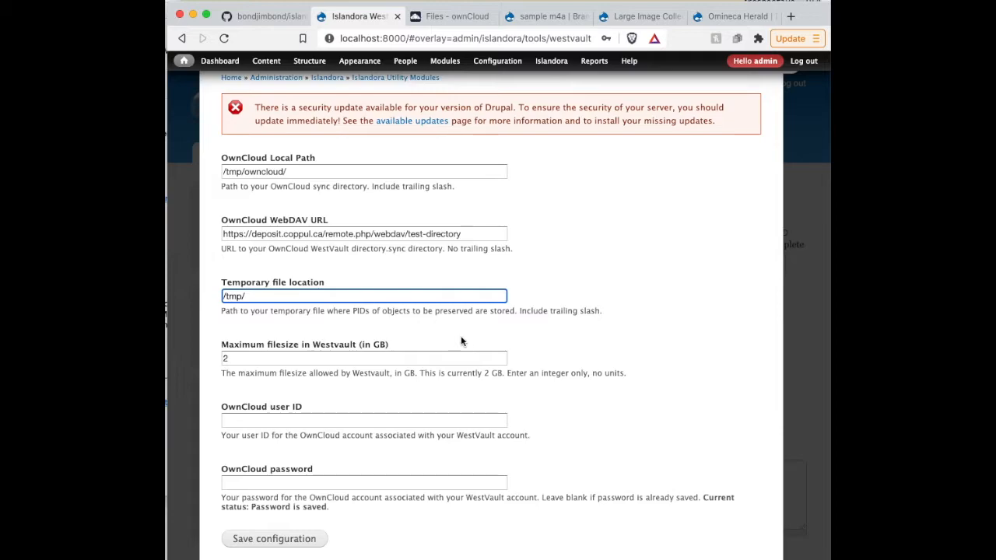
click(365, 358)
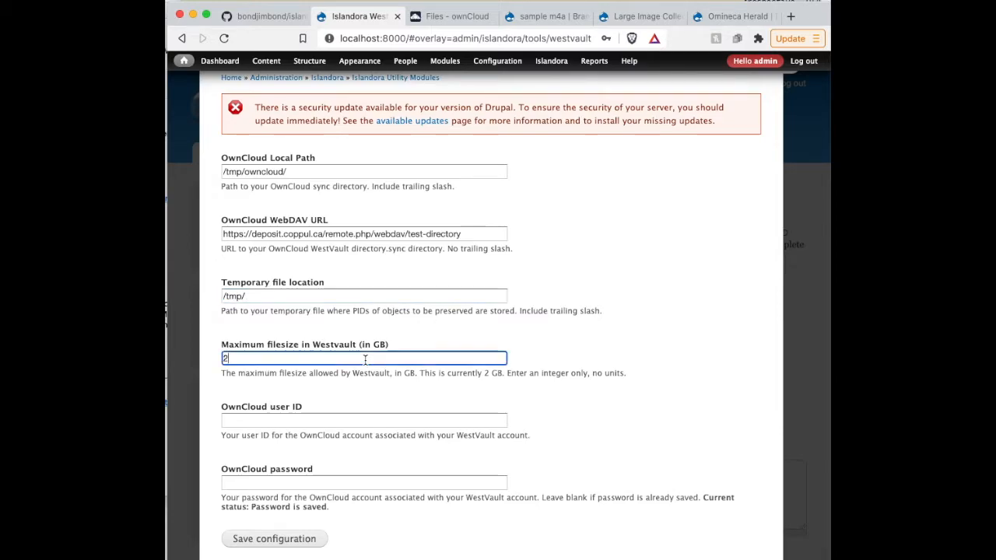
drag(393, 345, 221, 344)
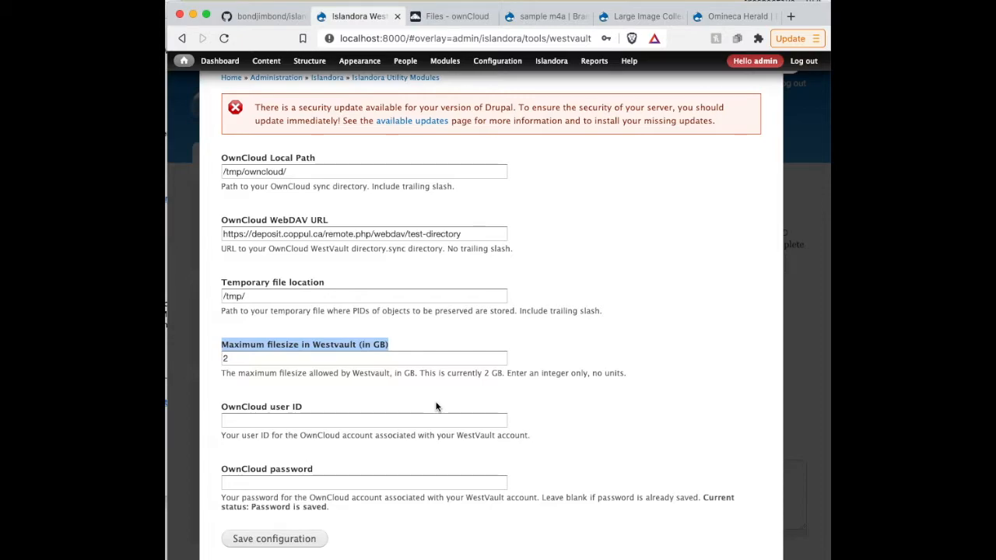
click(503, 347)
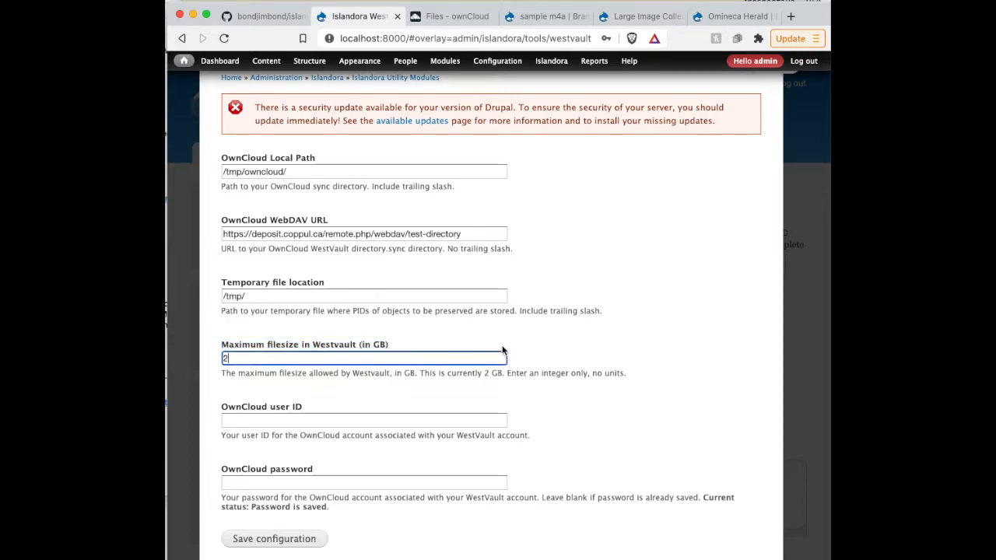
click(391, 382)
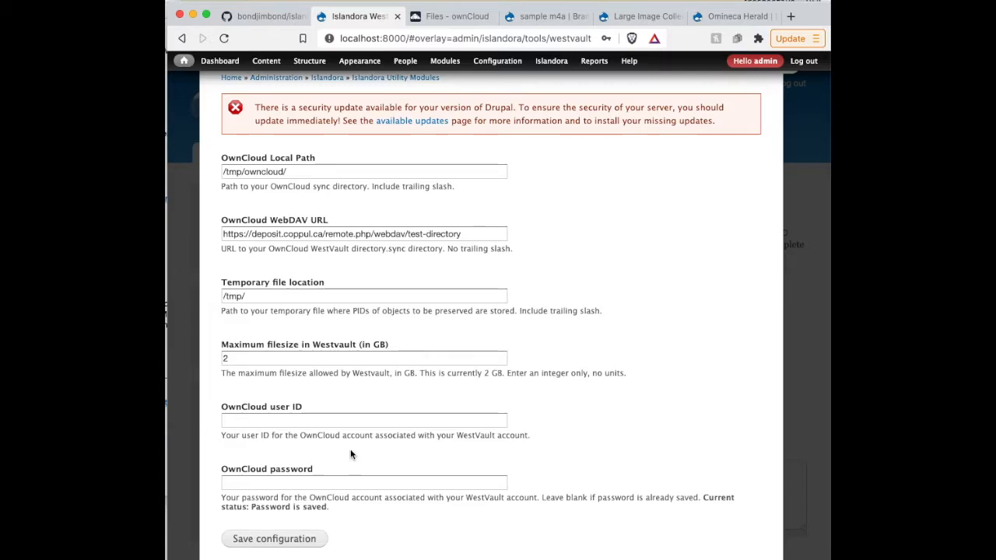
drag(243, 507, 337, 509)
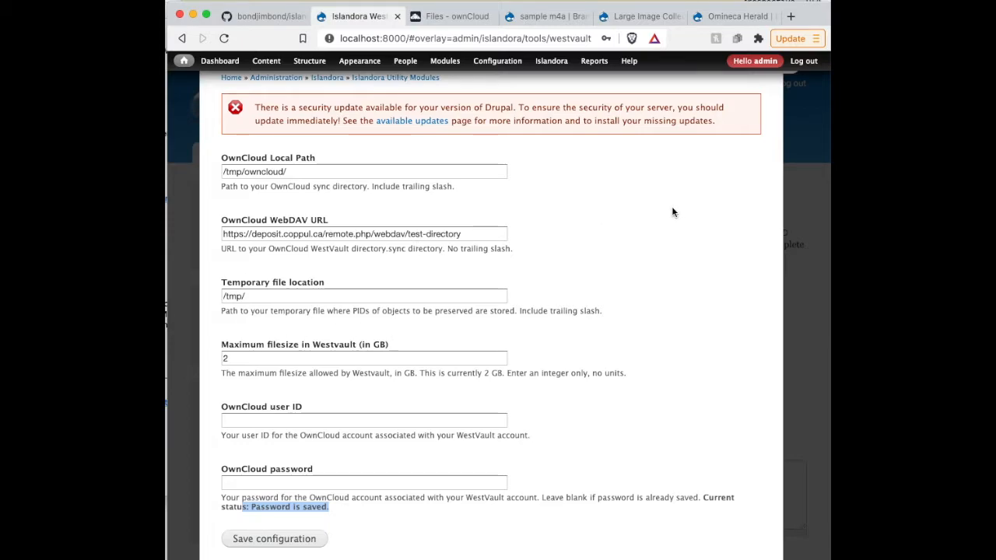
- Open the Islandora BagIt settings and examine the library location, Bag directories, and Bag creation and download options
mouse_move(551, 61)
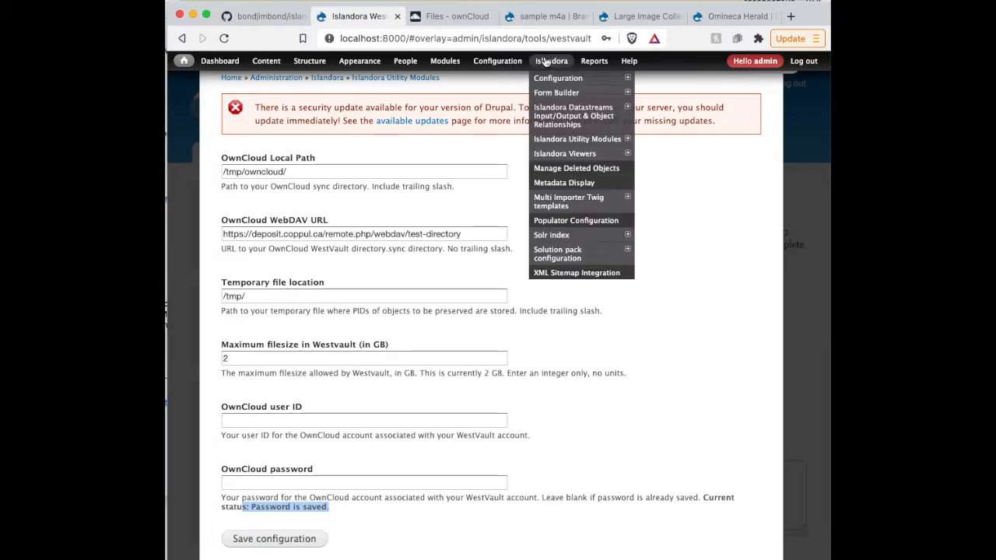
mouse_move(567, 140)
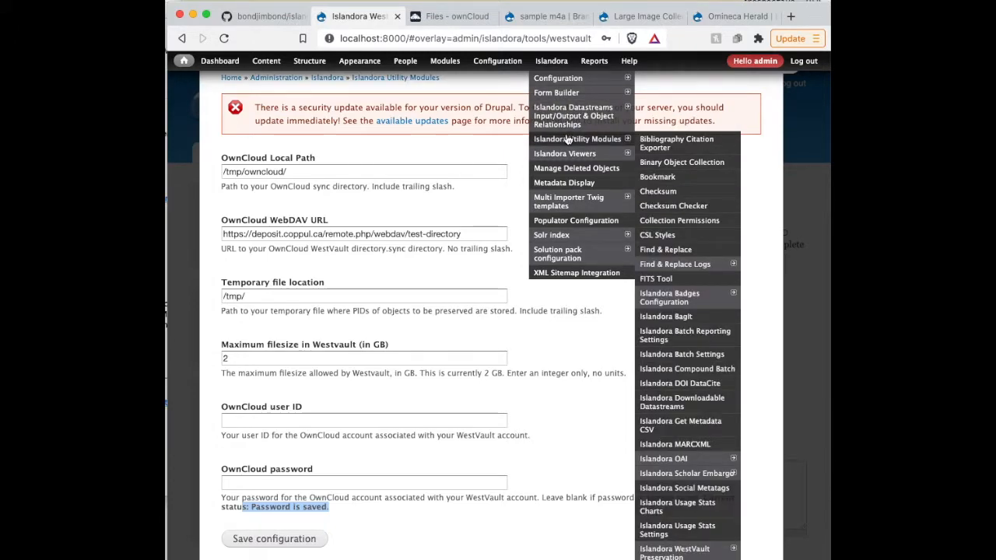
click(665, 316)
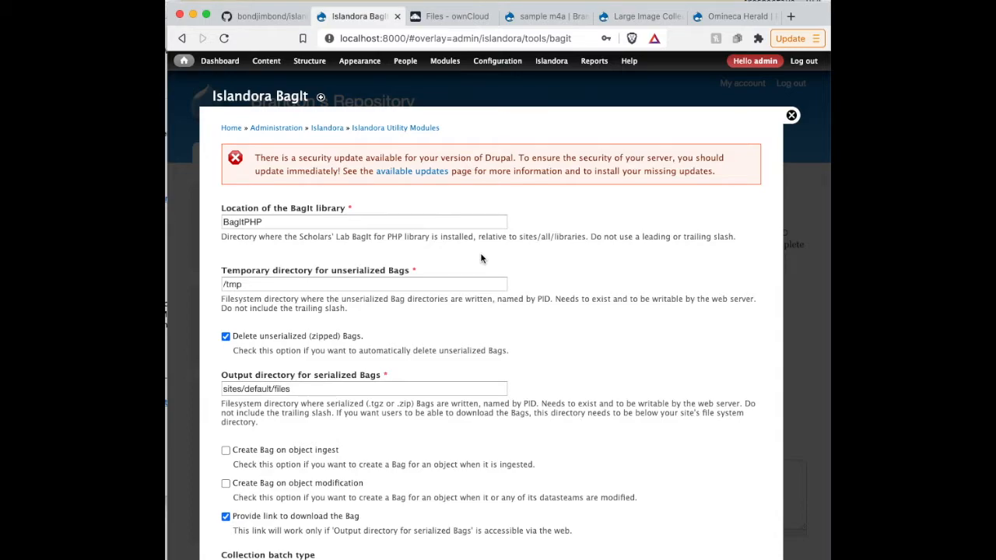
scroll(516, 238, down, 3)
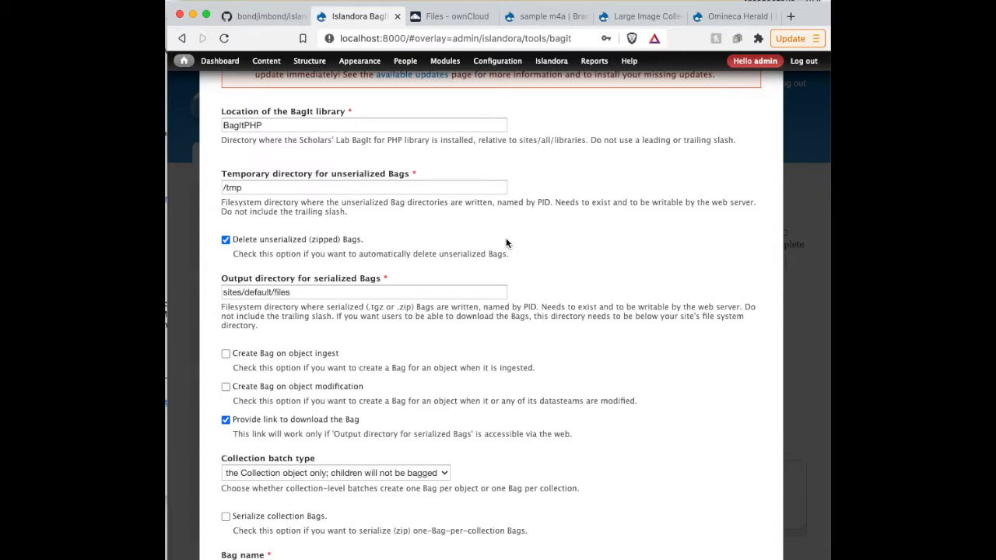
scroll(506, 243, down, 2)
scroll(544, 256, down, 2)
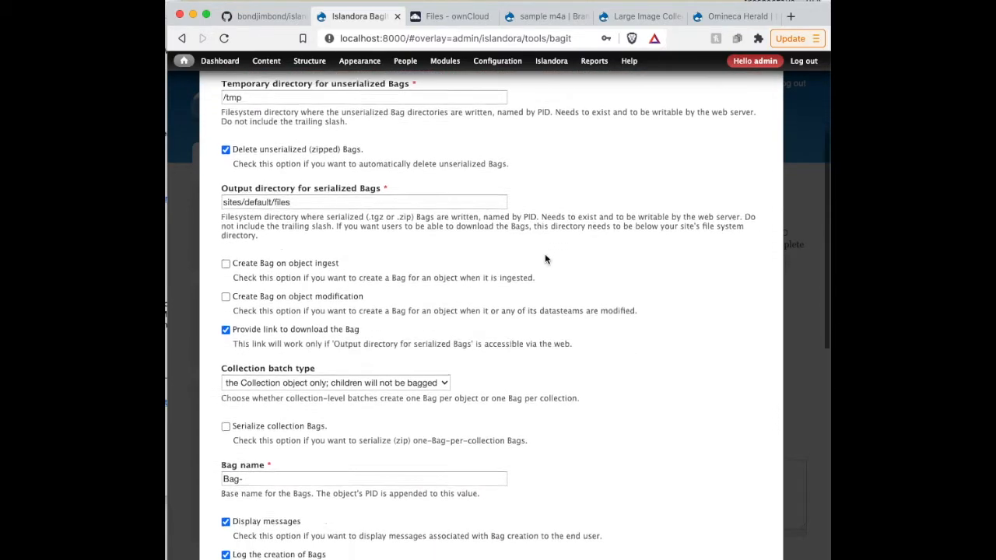
- Examine the available choices for the Collection batch type, keeping the current selection
drag(315, 343, 223, 344)
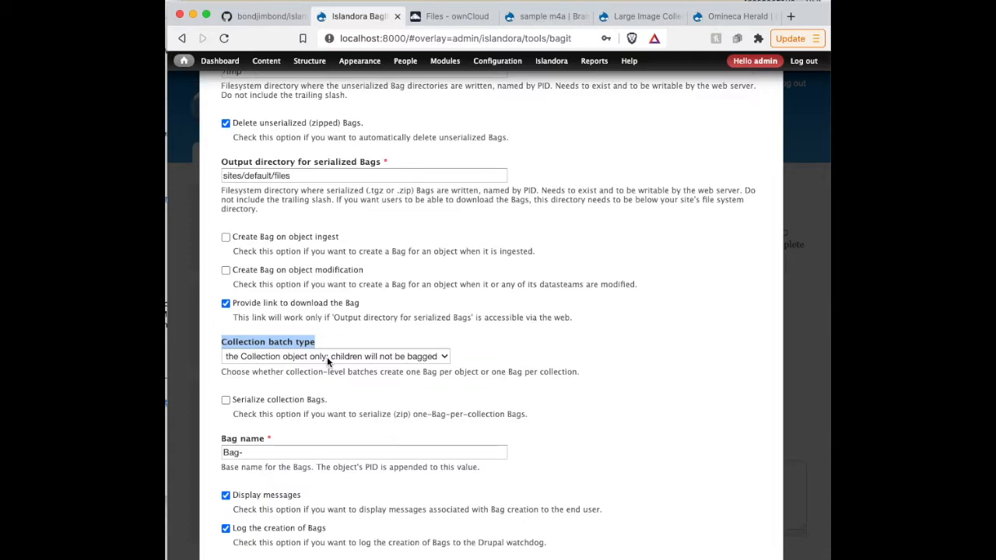
click(391, 356)
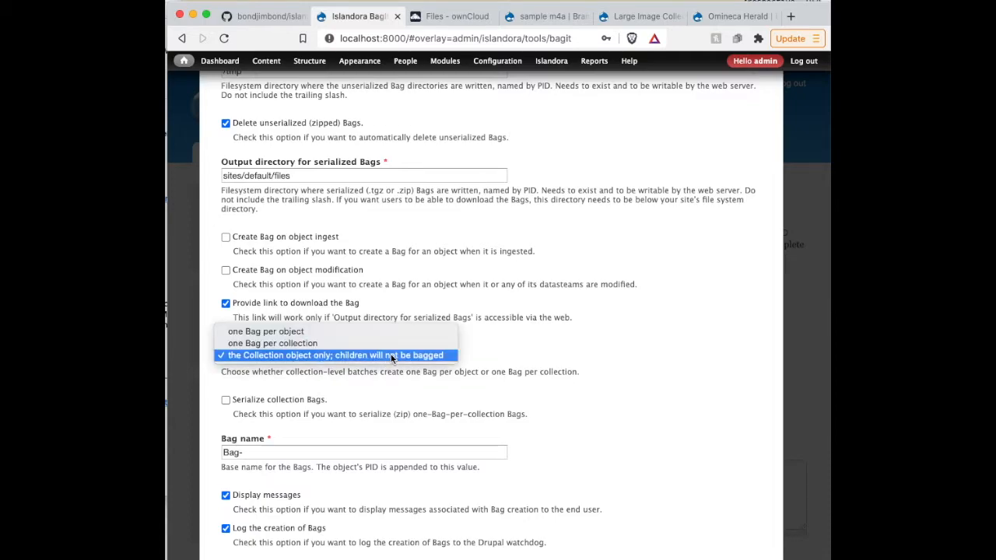
click(565, 348)
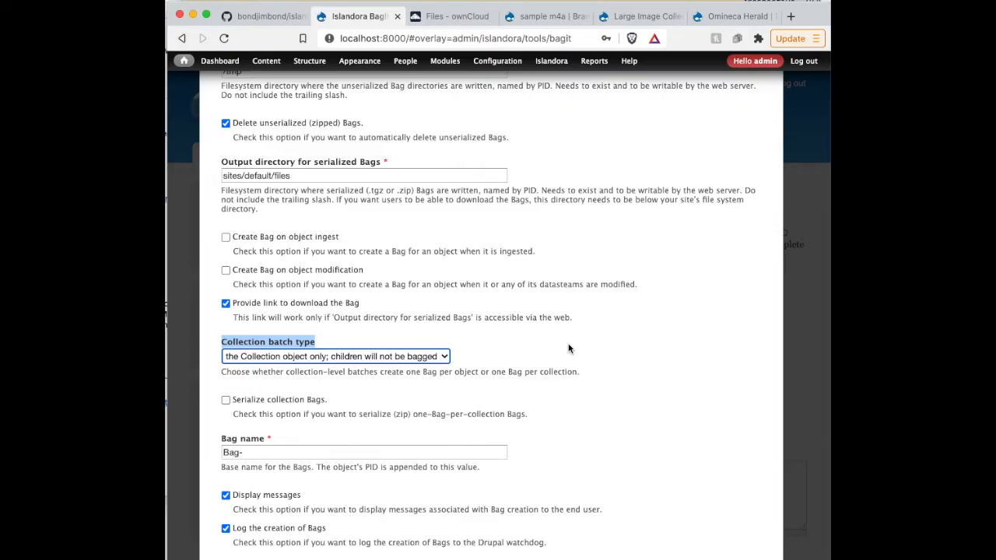
- Examine the Bag name, compression type, and Object plugins settings for Islandora BagIt
scroll(526, 362, down, 5)
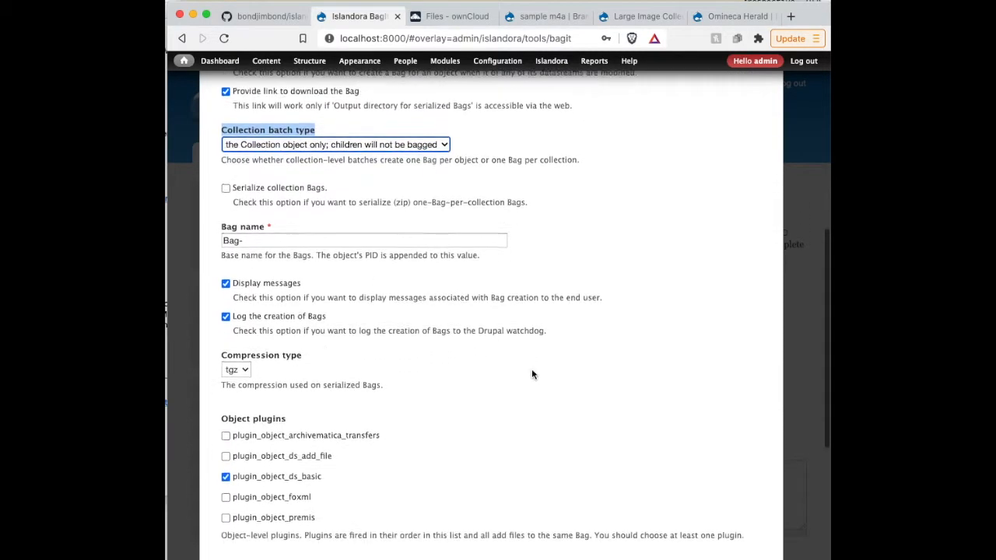
scroll(532, 374, down, 2)
drag(286, 356, 199, 357)
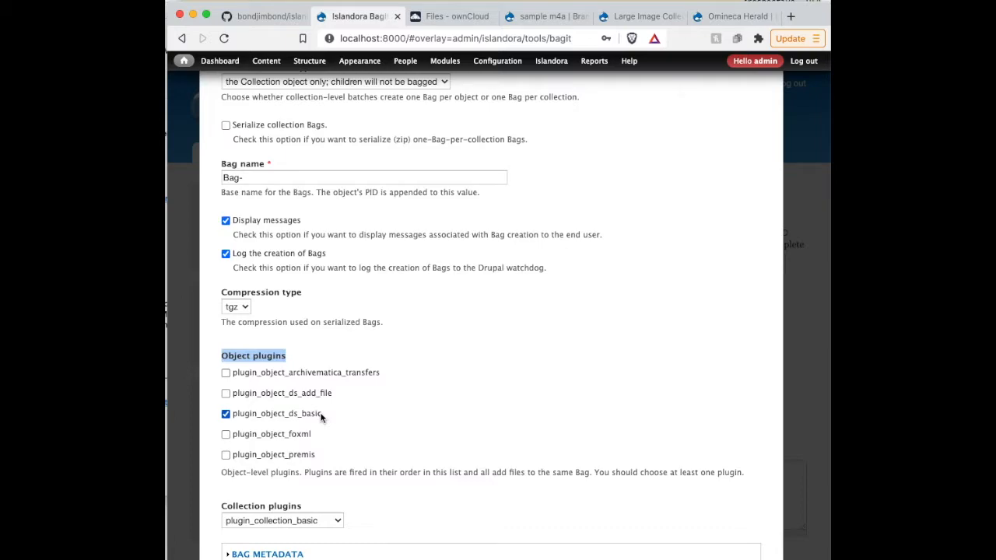
- Expand the Bag Metadata section and examine its organization, contact, and BagIt profile fields
scroll(350, 412, down, 3)
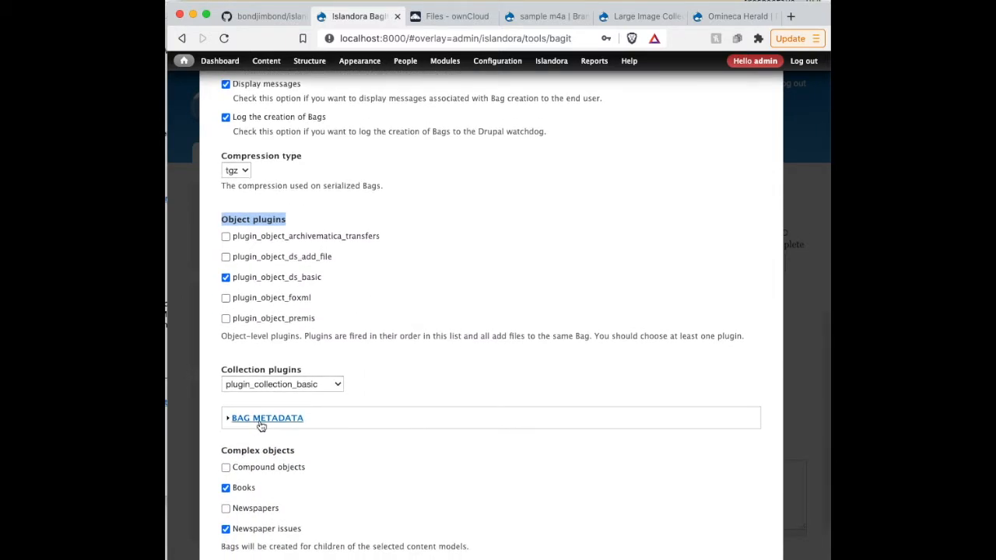
click(260, 423)
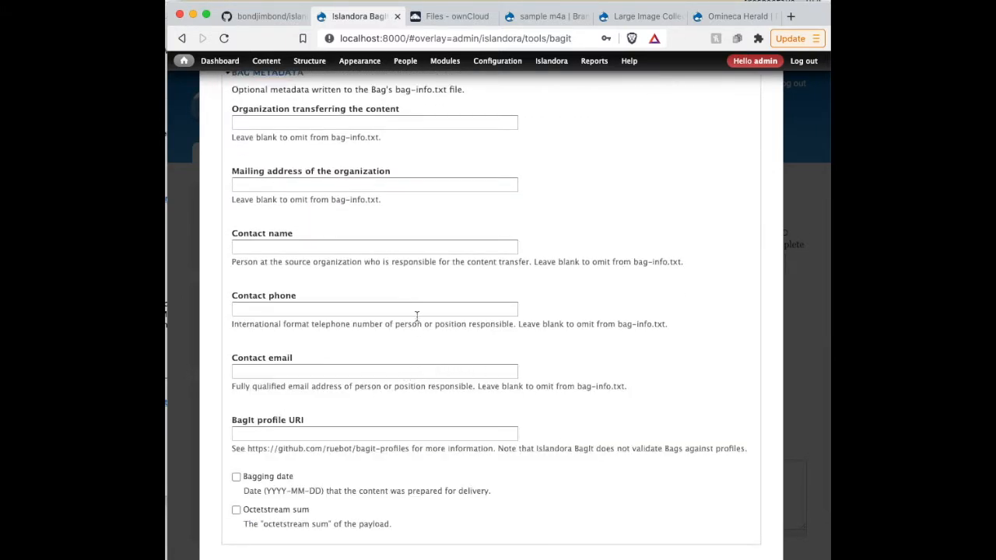
scroll(415, 319, up, 3)
scroll(416, 323, down, 1)
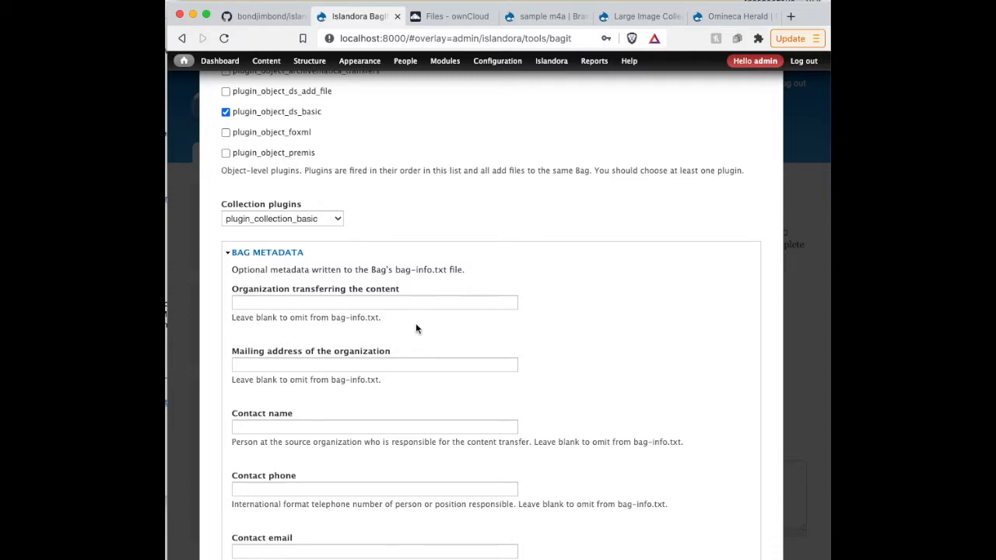
scroll(411, 310, down, 3)
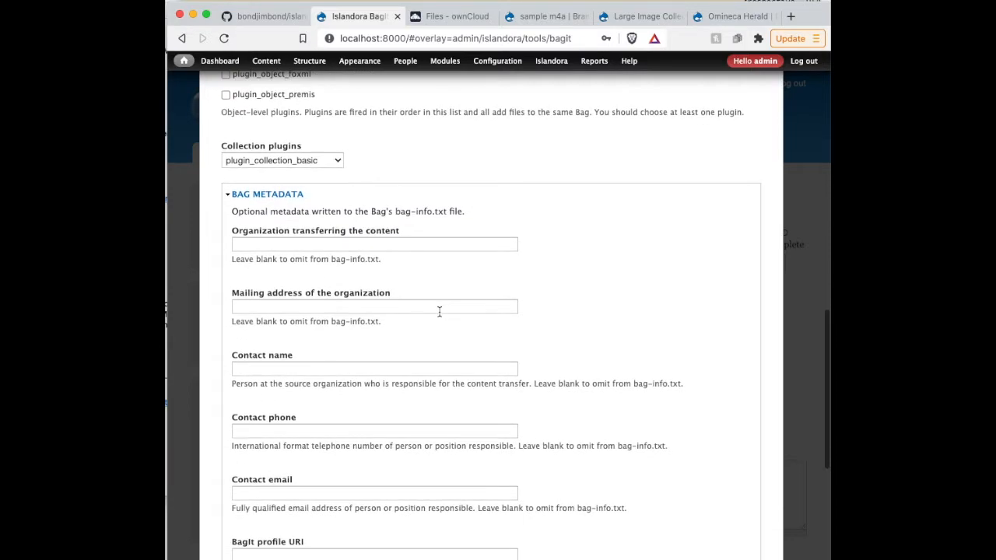
- Examine the Complex objects and Add WestVault tags options, then close the Islandora BagIt settings without saving
scroll(439, 311, down, 10)
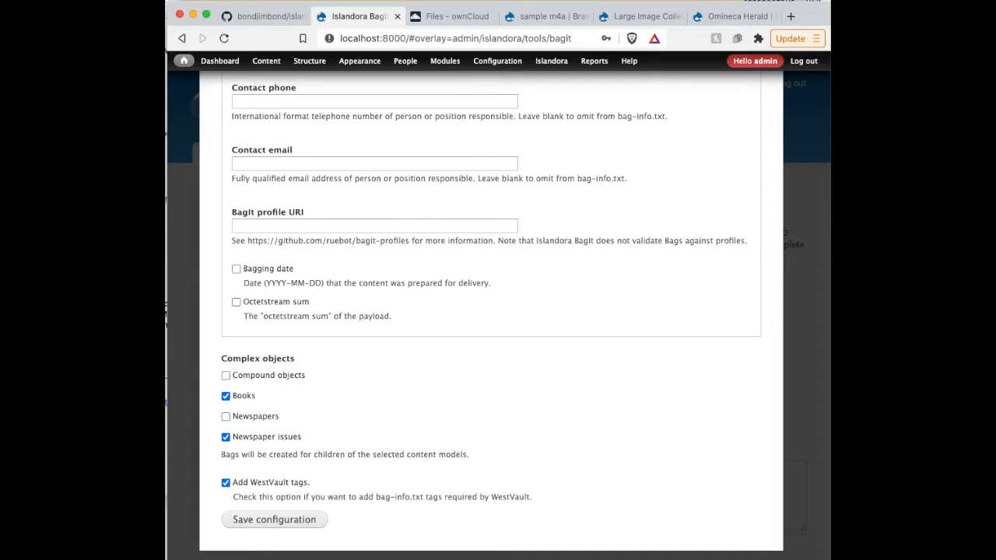
scroll(692, 338, up, 15)
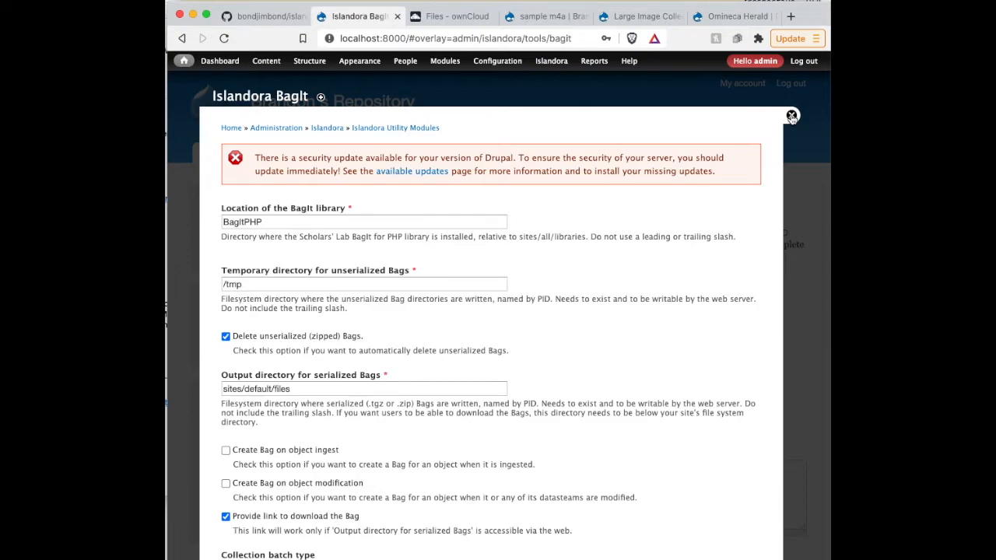
click(790, 116)
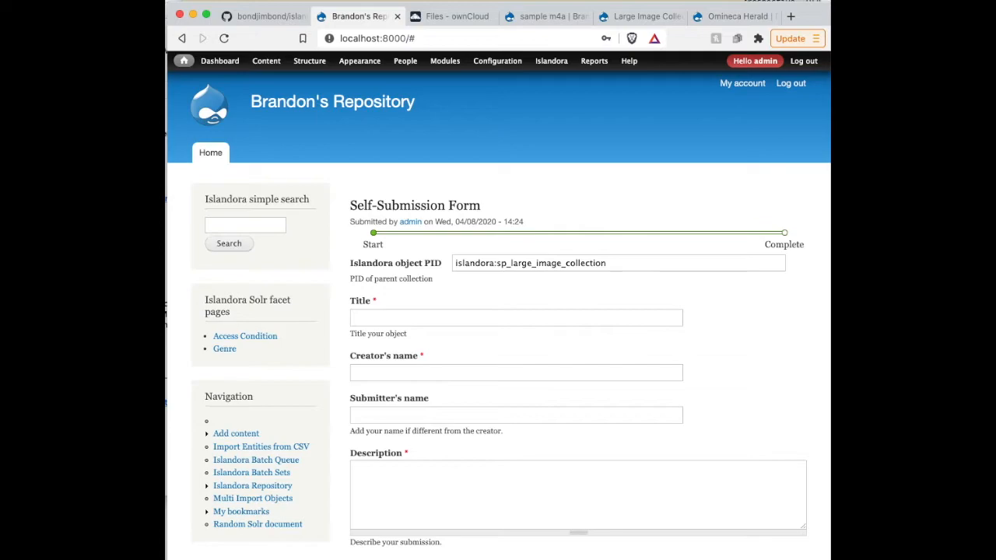
- Switch to the terminal to examine the crontab's westvault-bagit and westvault-sync entries, then return to the browser
key(super+Tab)
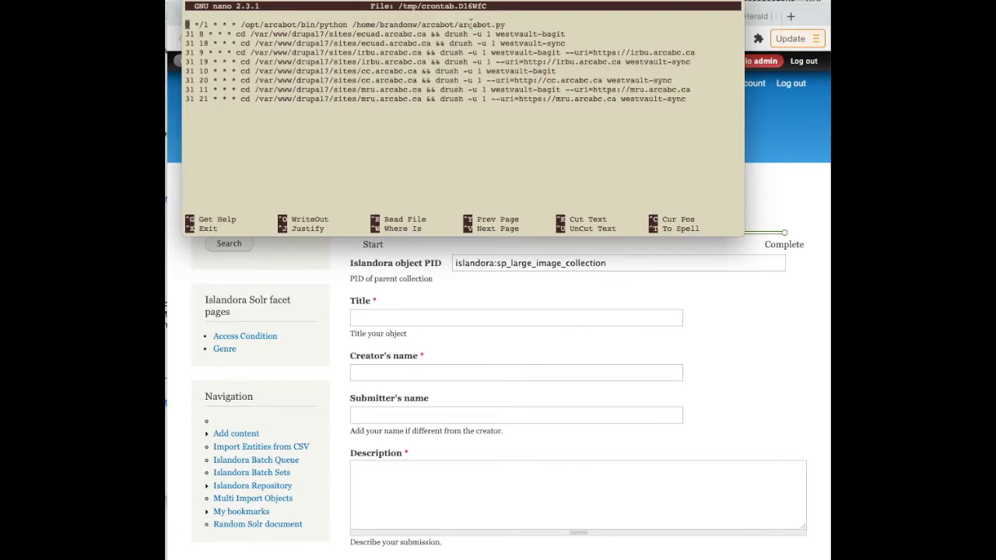
drag(507, 24, 184, 25)
click(361, 122)
click(376, 291)
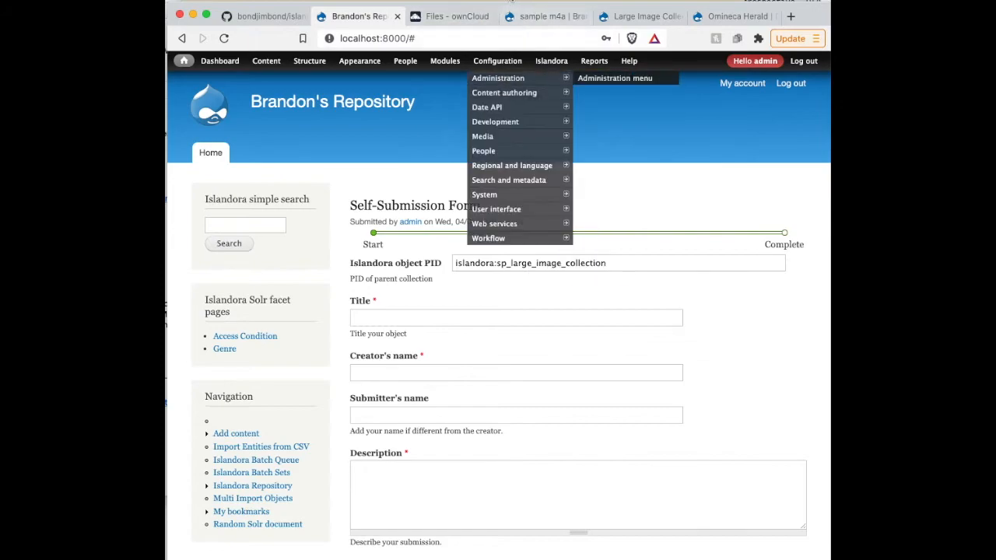
- Flag the sample m4a object for preservation in its management settings and save the configuration
click(527, 14)
scroll(587, 176, down, 1)
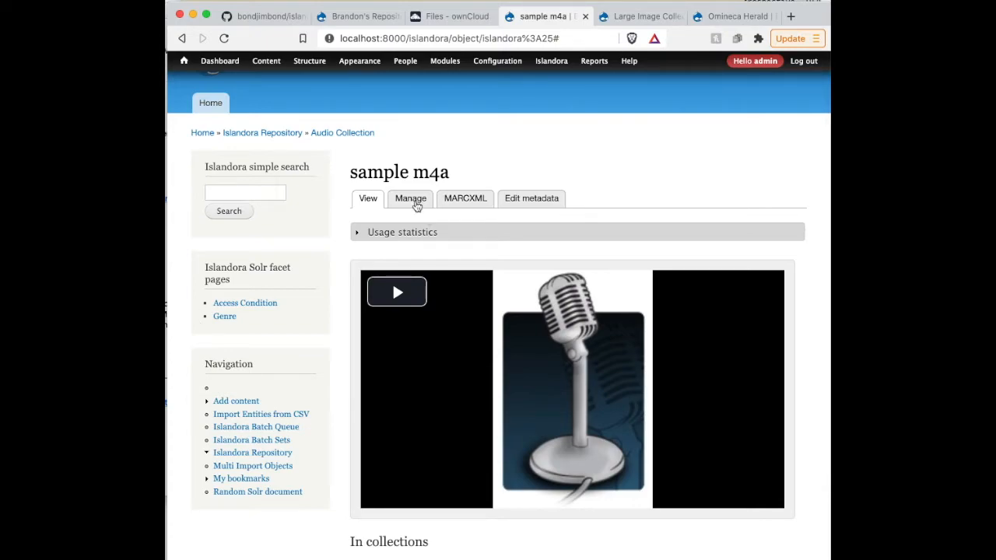
click(408, 200)
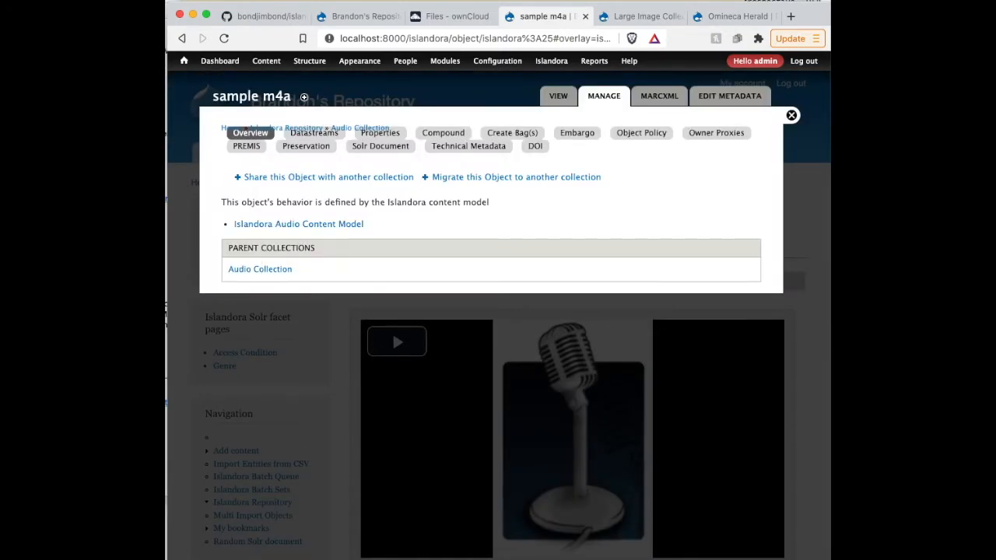
click(325, 151)
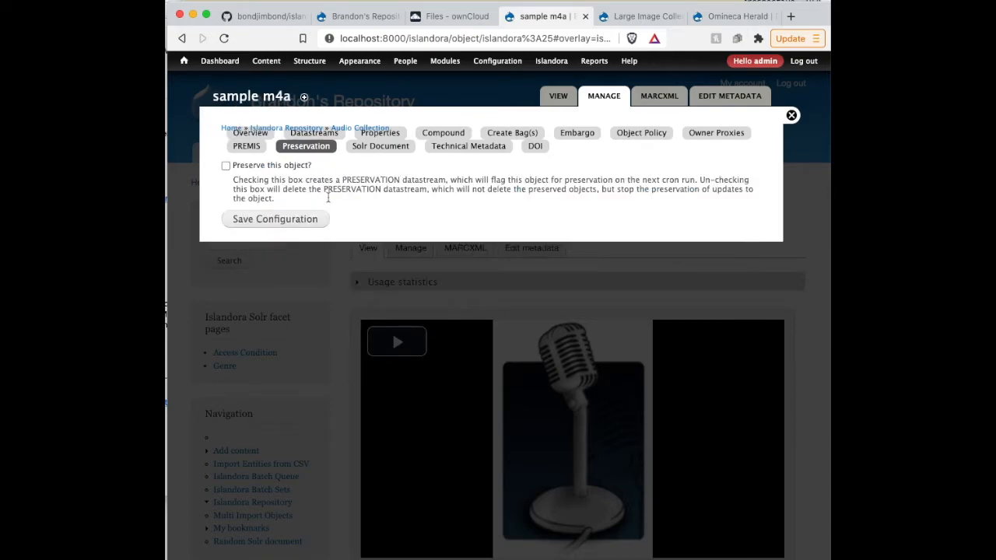
click(265, 168)
click(268, 221)
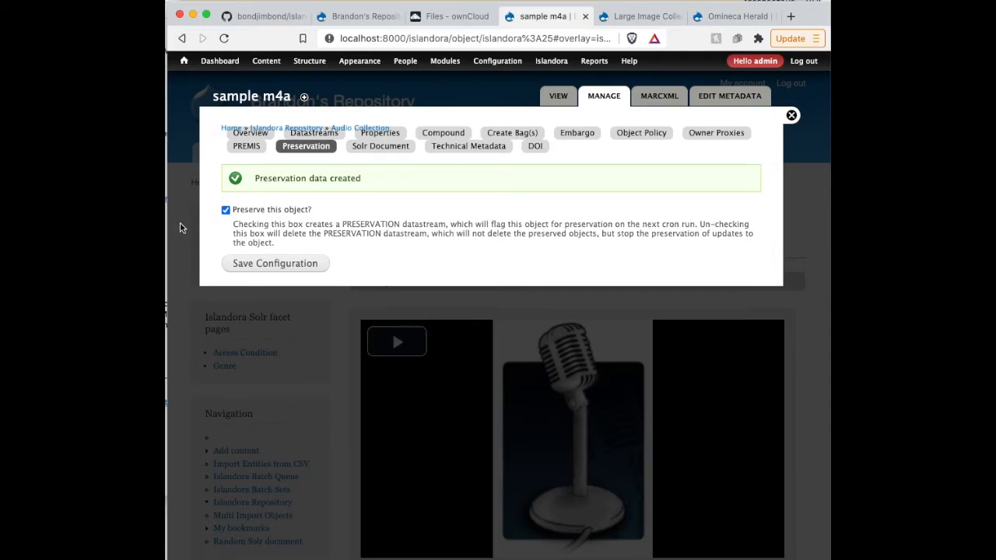
- Examine the sample m4a object's PRESERVATION datastream and its XML content, then return to the datastream list
click(335, 138)
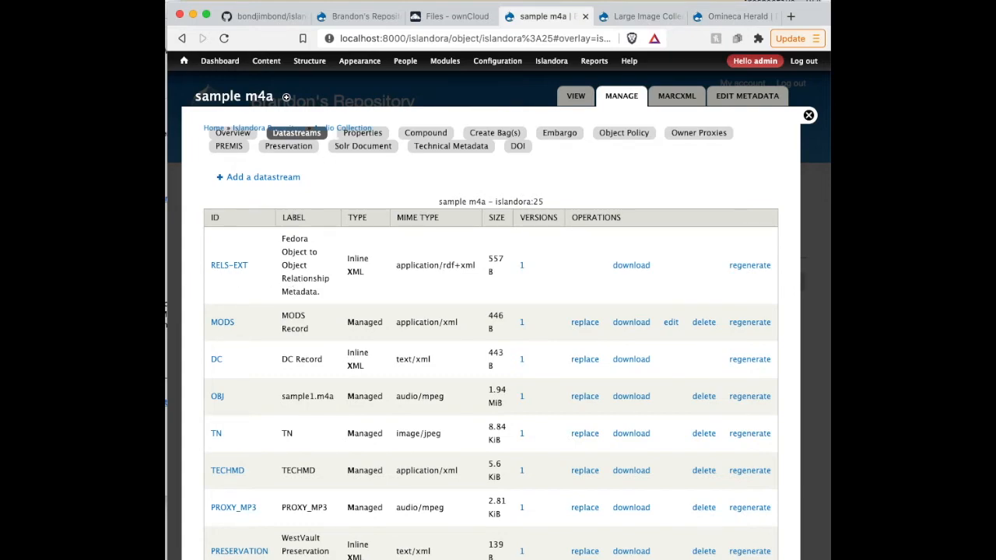
scroll(382, 351, down, 1)
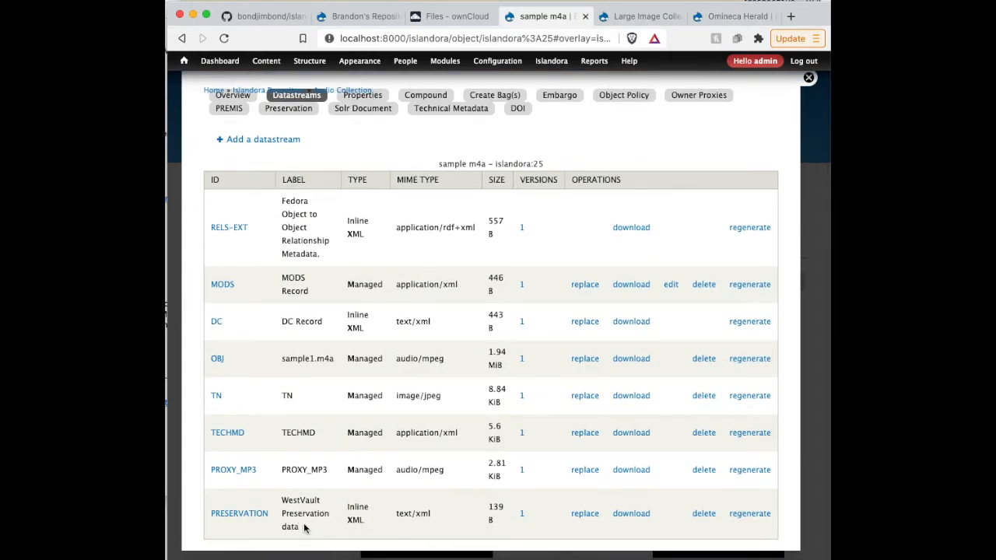
drag(311, 526, 207, 509)
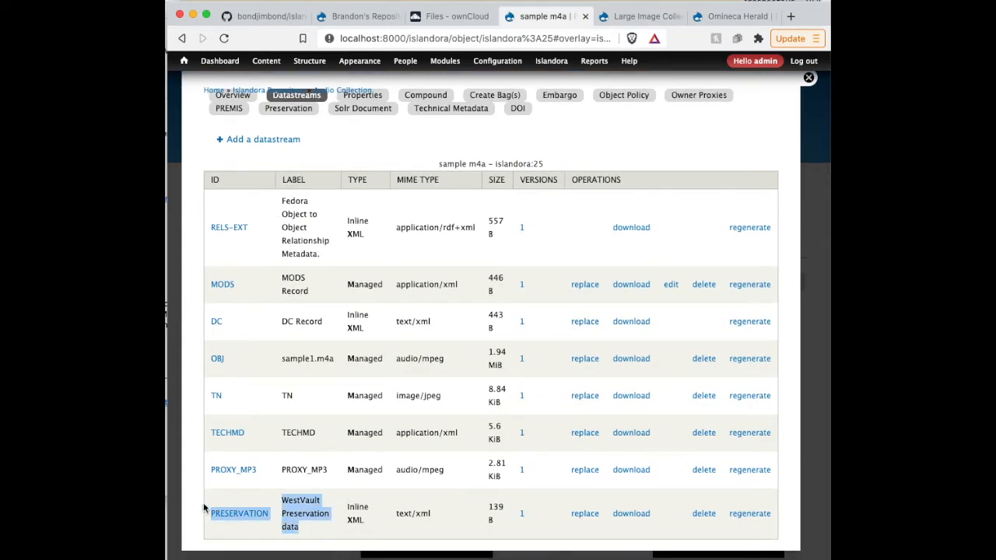
click(363, 482)
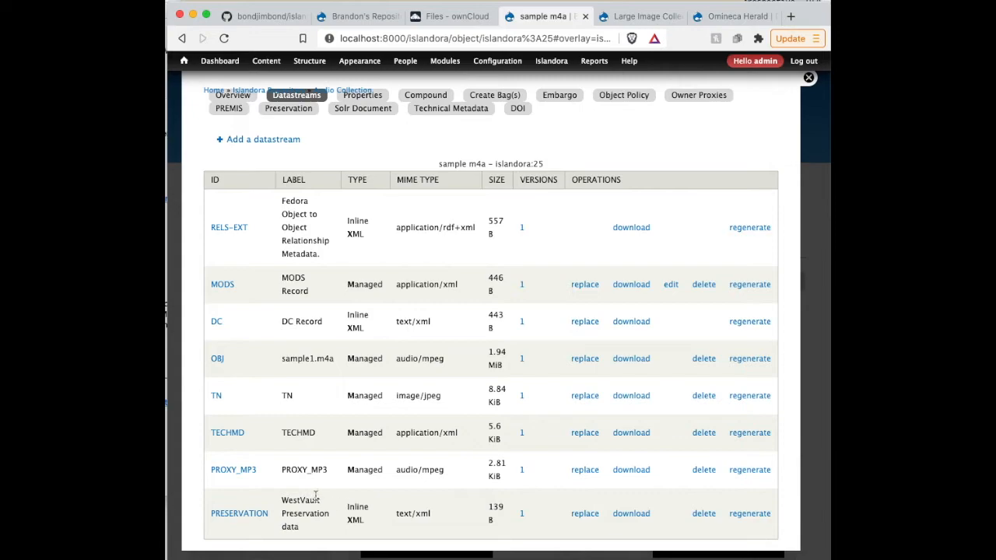
click(239, 519)
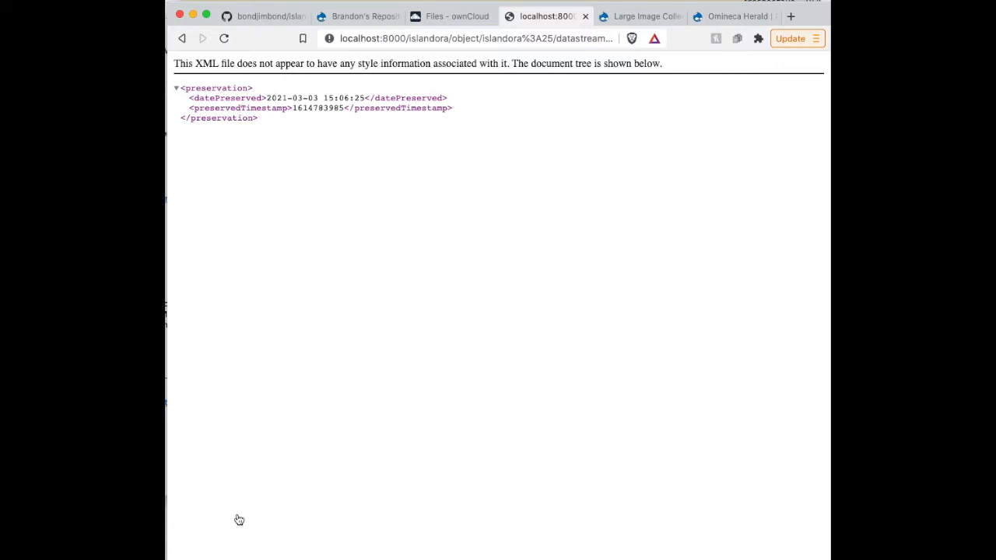
click(182, 38)
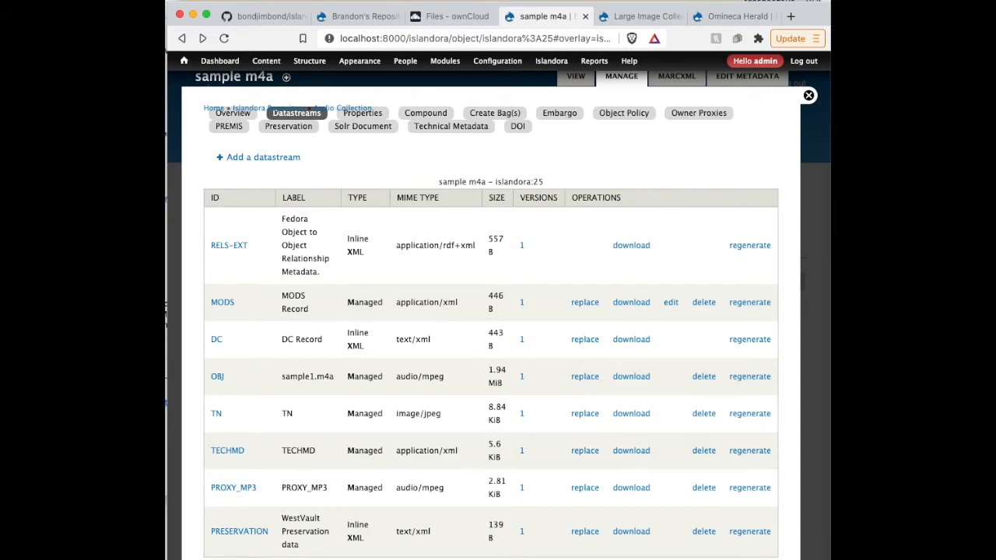
- Remove the preservation flag from the sample m4a object, save the configuration, and check its datastream list
click(315, 129)
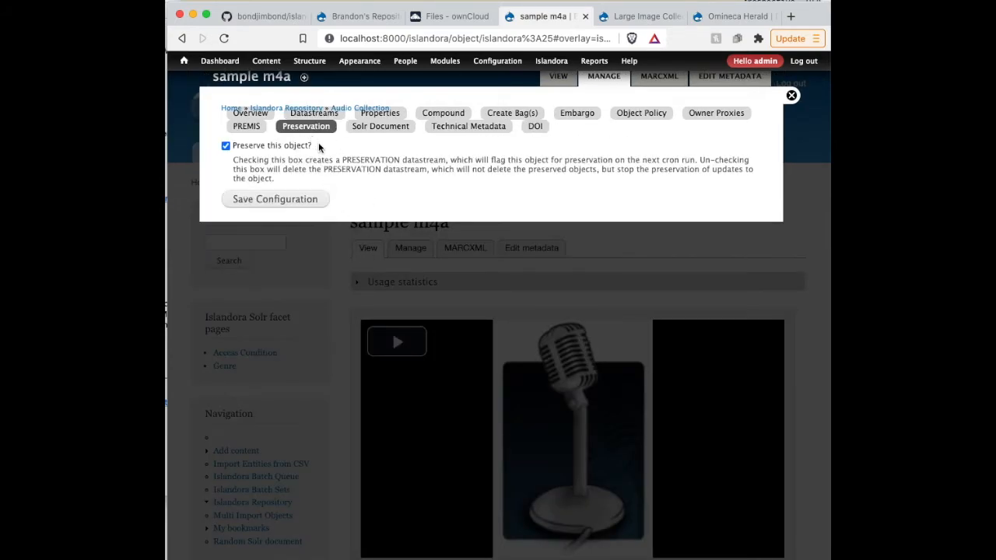
click(285, 145)
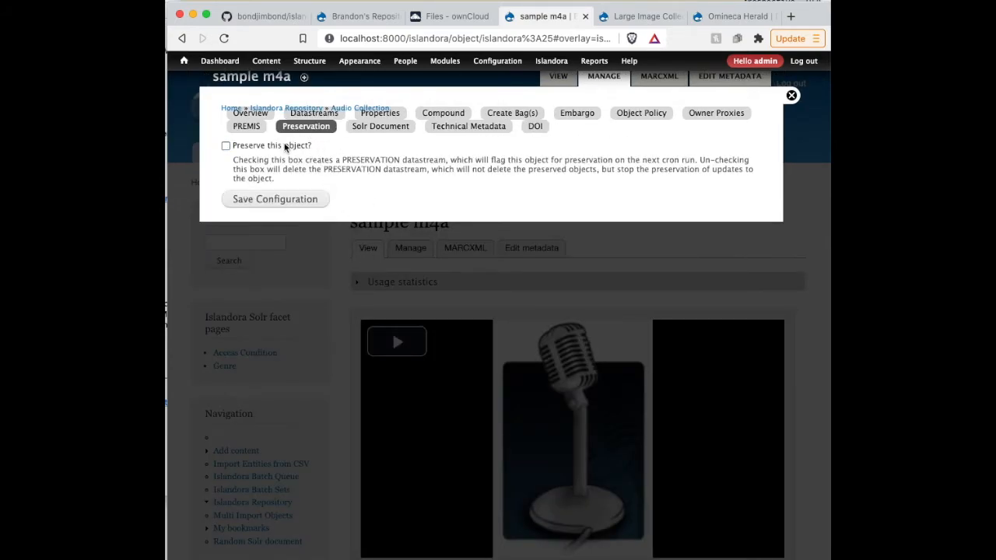
click(294, 202)
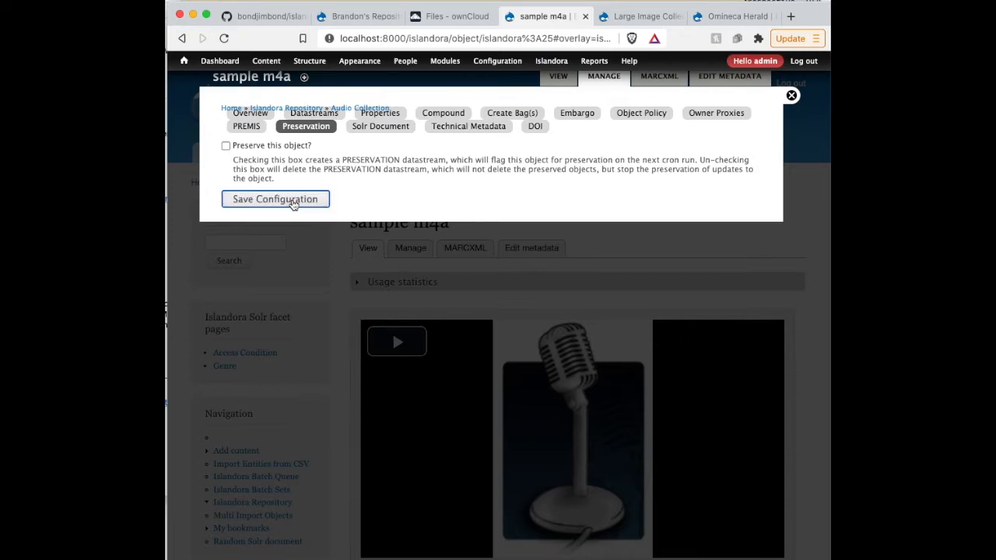
click(335, 120)
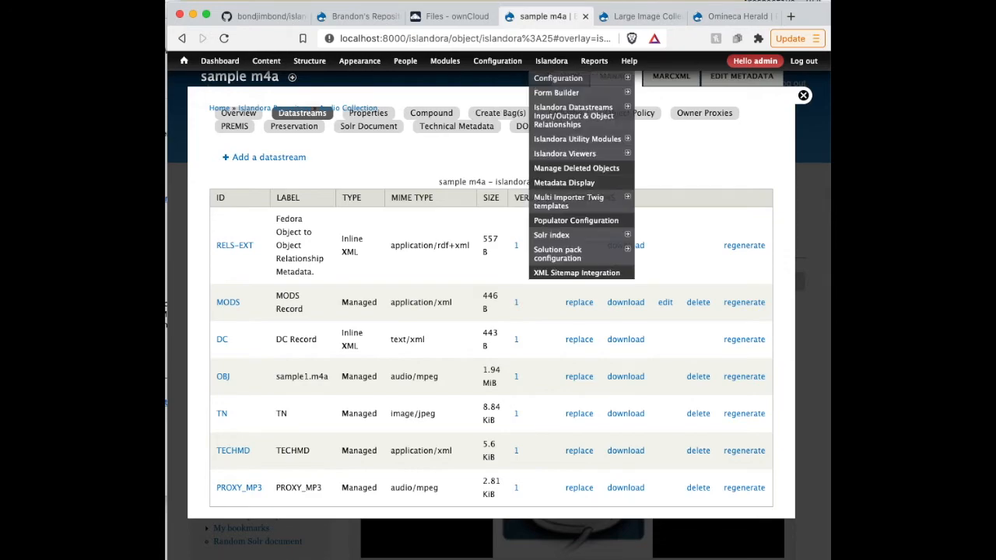
- Flag the Large Image Collection for preservation, applying the policy to all existing and new children, and save the configuration
click(620, 17)
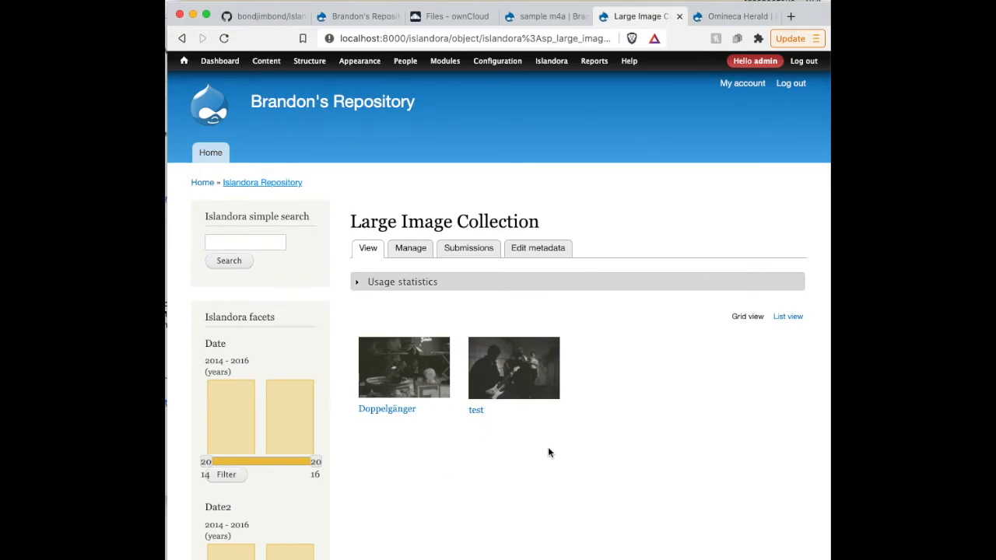
click(410, 249)
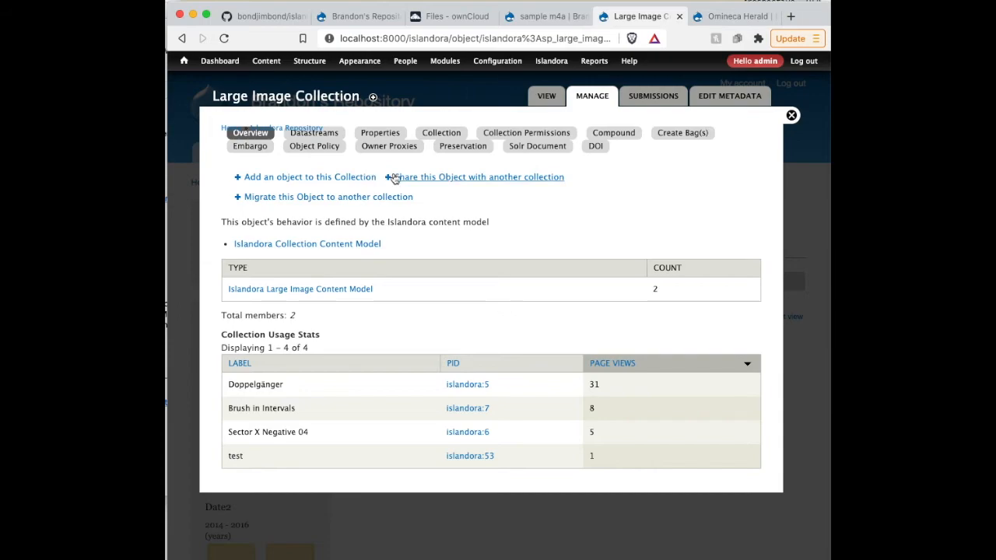
click(448, 149)
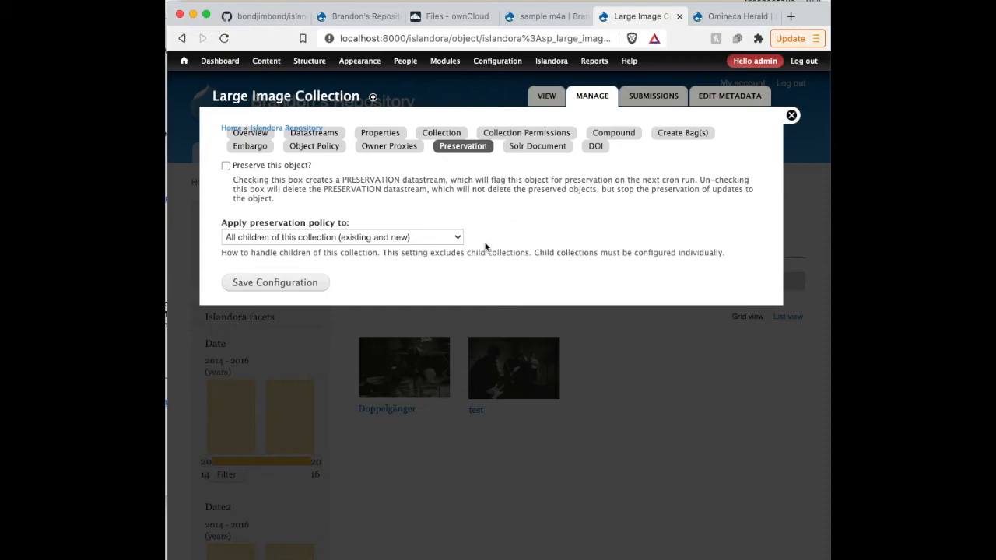
click(451, 240)
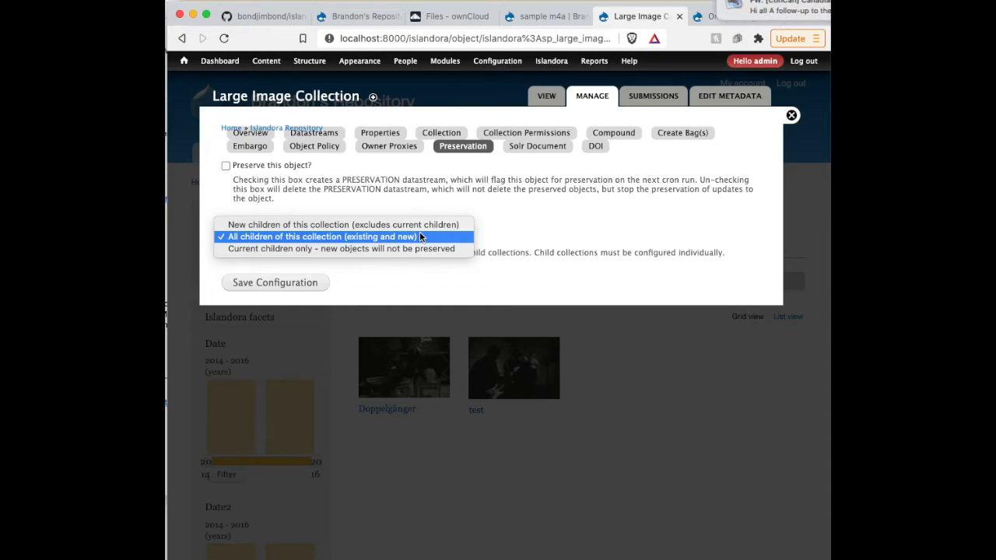
click(420, 236)
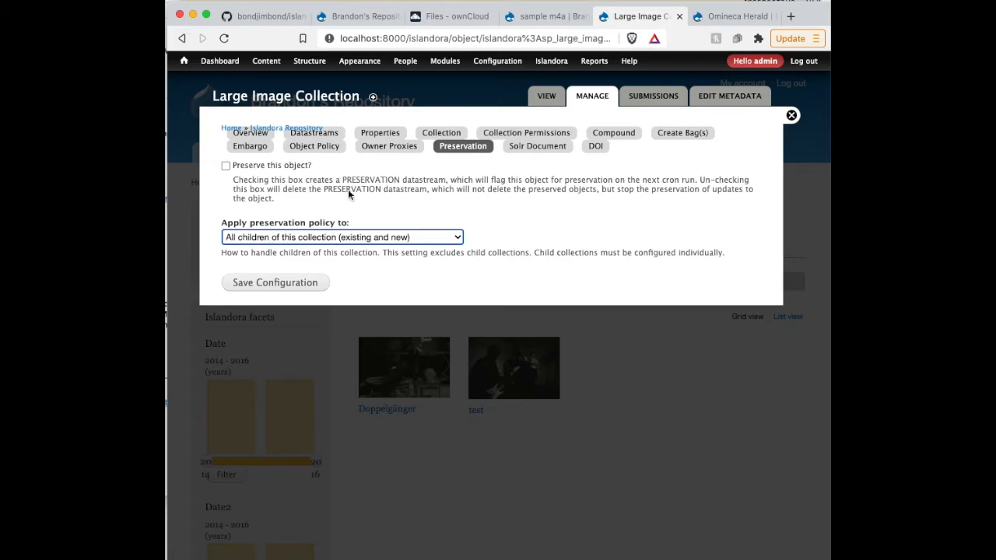
click(346, 249)
click(347, 241)
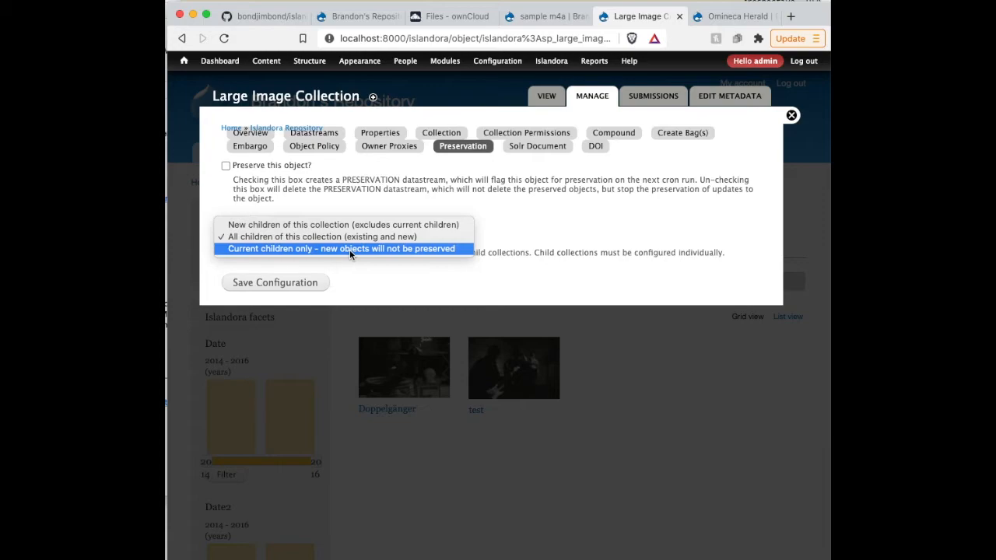
click(607, 253)
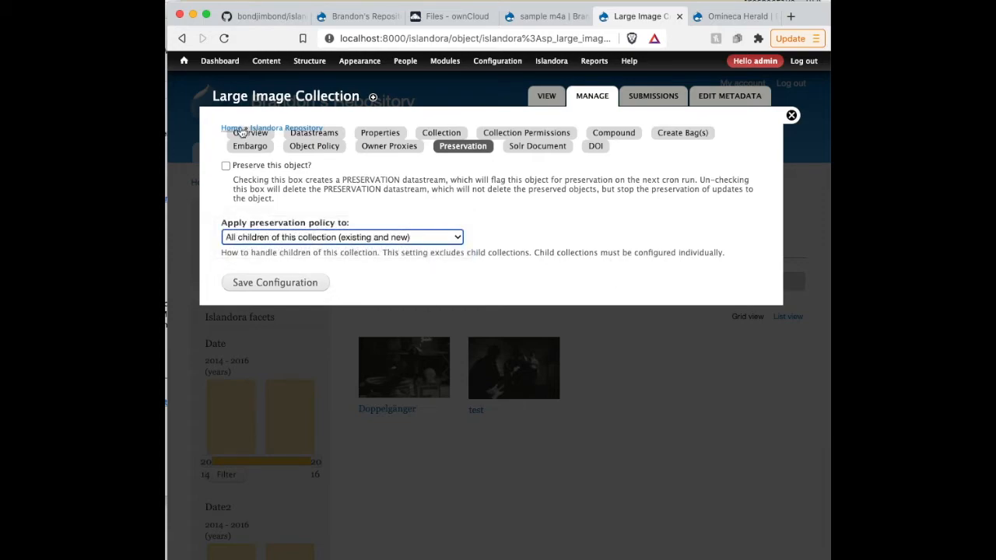
click(251, 166)
click(260, 289)
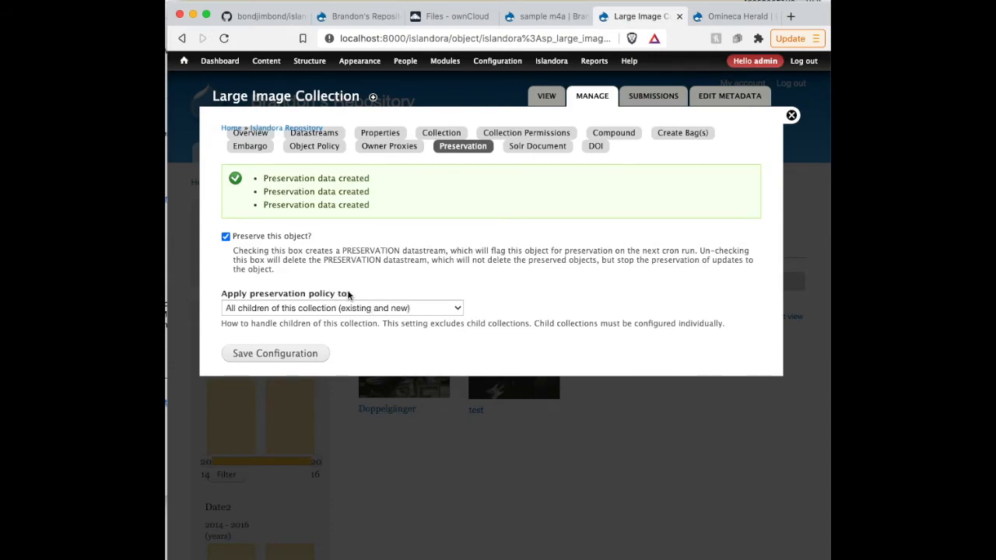
- Examine the preservation method in the Large Image Collection's PRESERVATION datastream XML and return to the datastream list
click(331, 140)
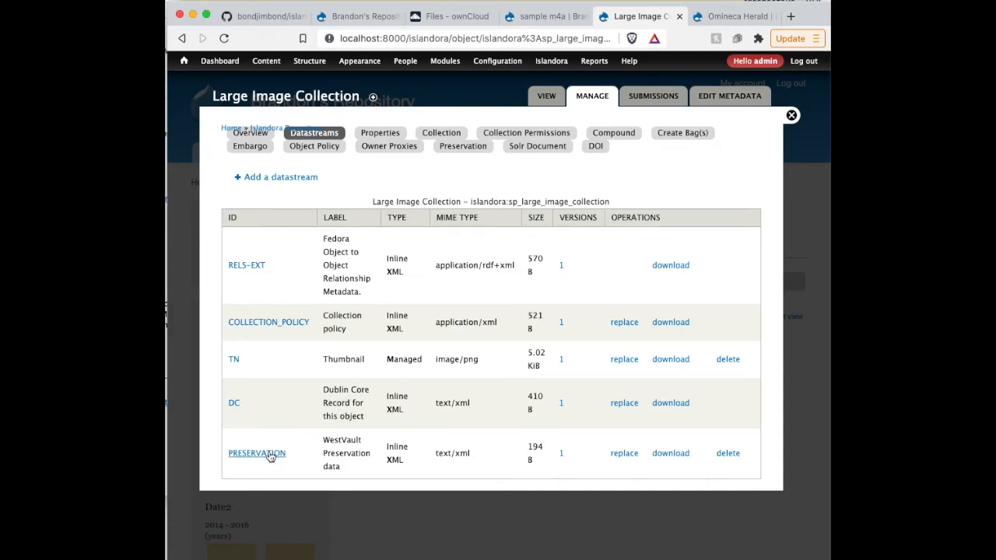
click(269, 455)
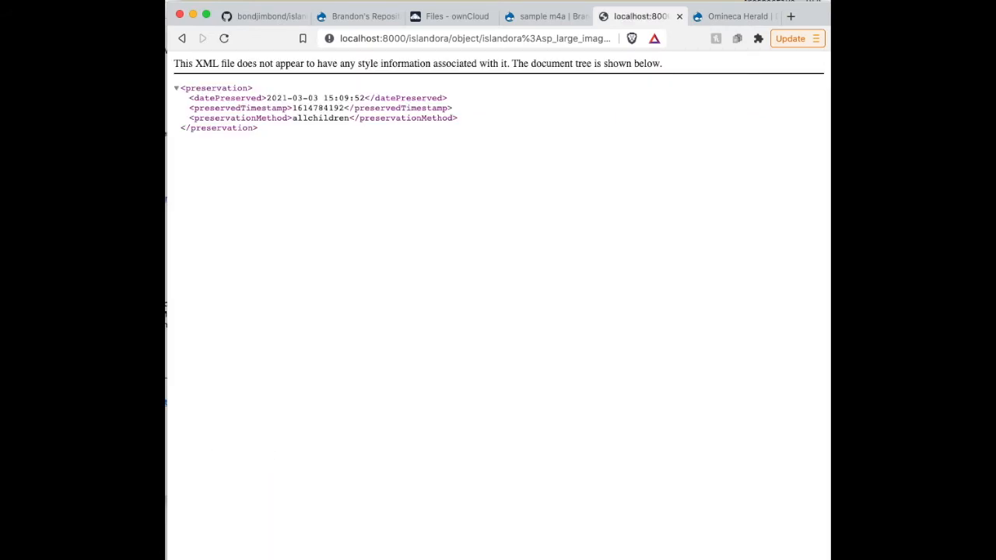
drag(194, 118, 453, 118)
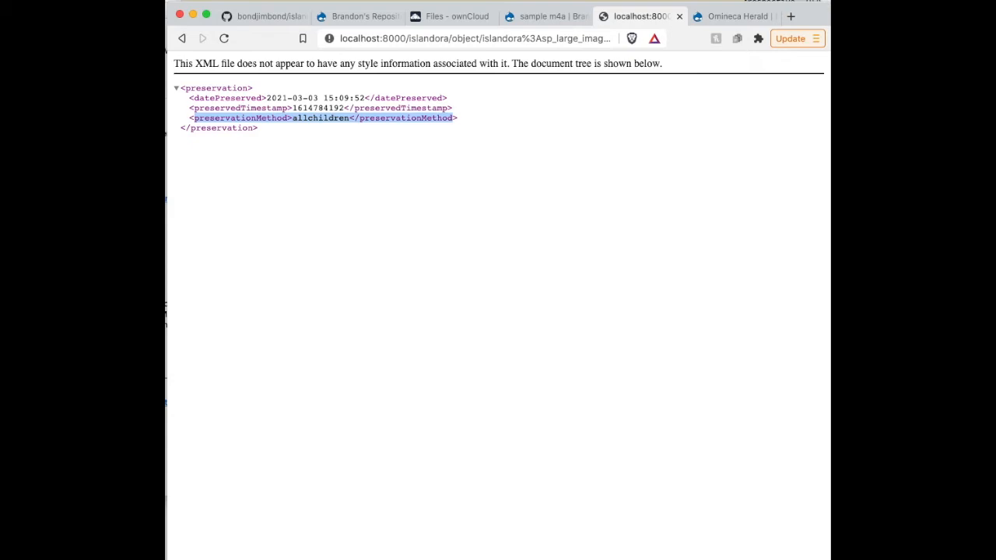
click(354, 328)
click(182, 38)
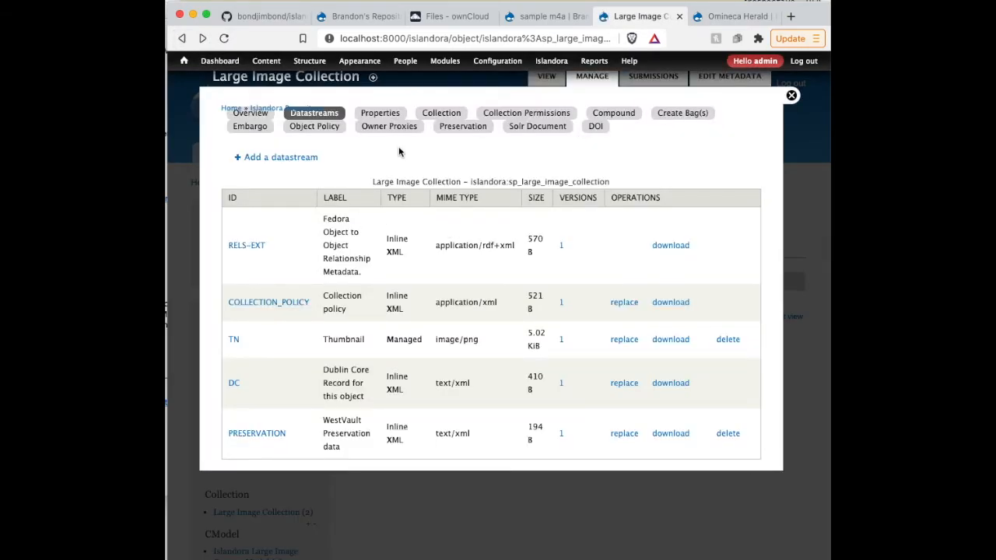
- Remove the preservation flag from the Large Image Collection and save the configuration
click(449, 129)
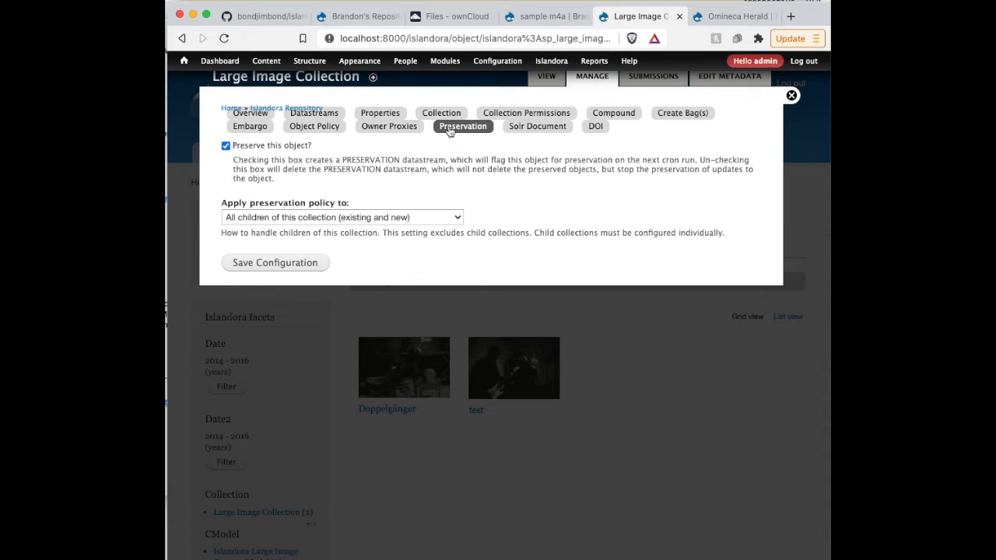
click(277, 148)
click(271, 263)
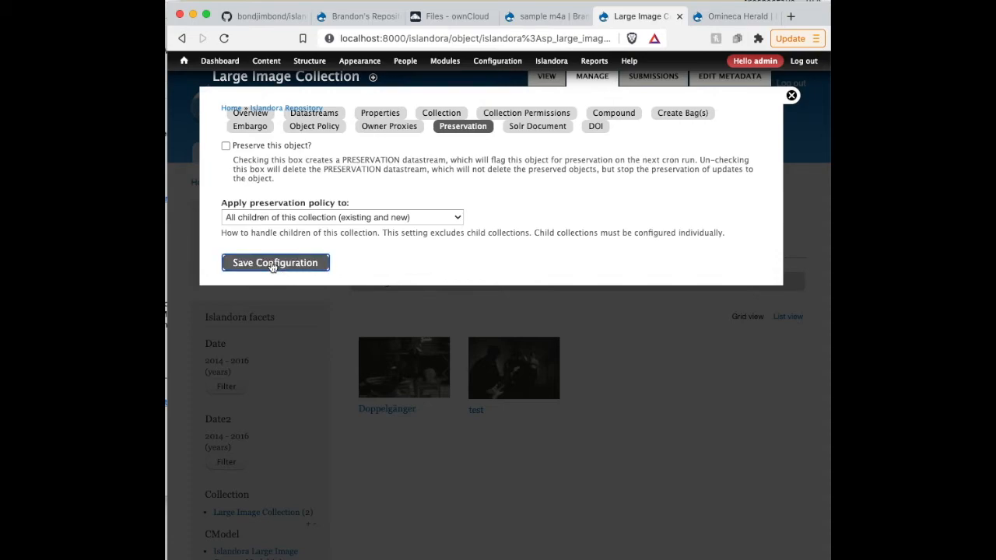
drag(378, 160, 237, 159)
click(371, 156)
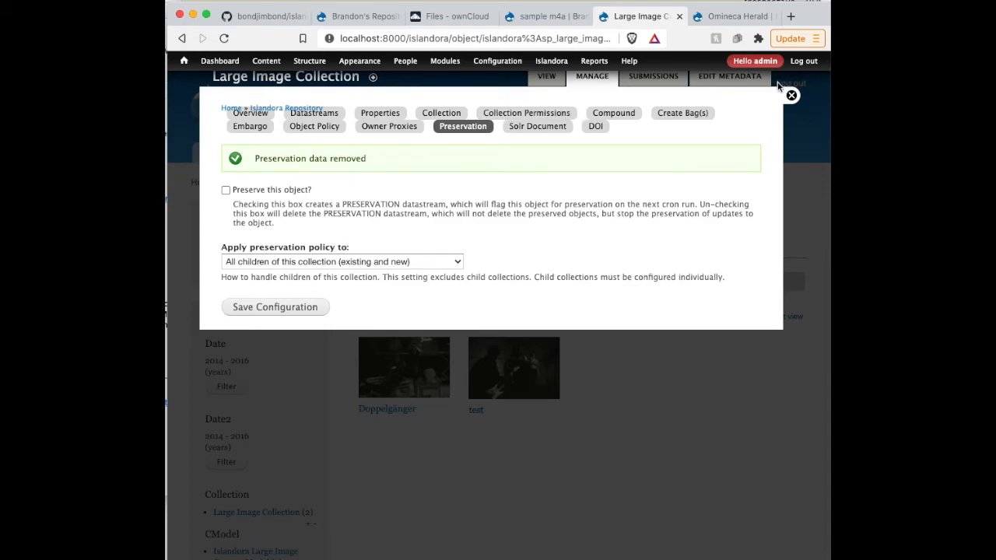
- Flag the Omineca Herald newspaper for preservation, save the configuration, and close its management settings
click(705, 24)
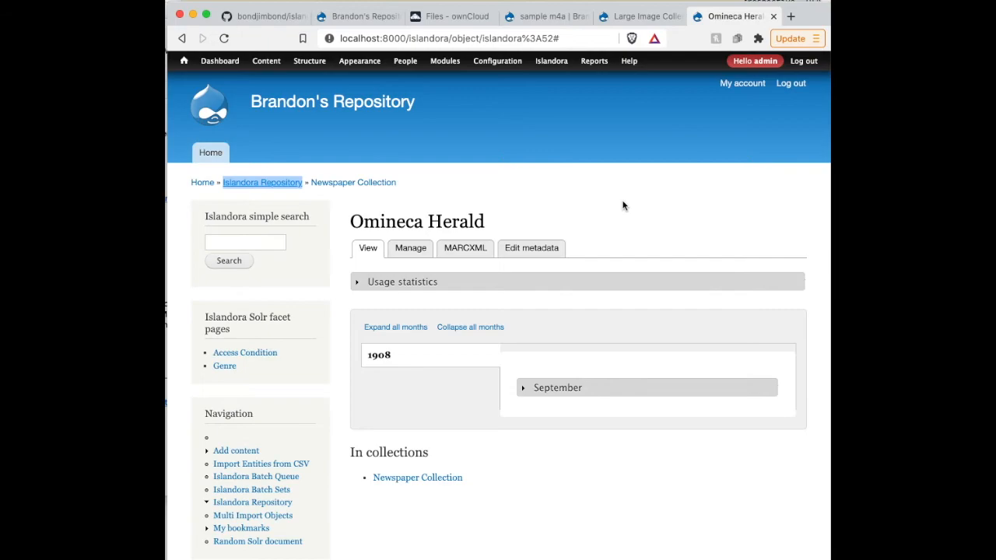
click(578, 391)
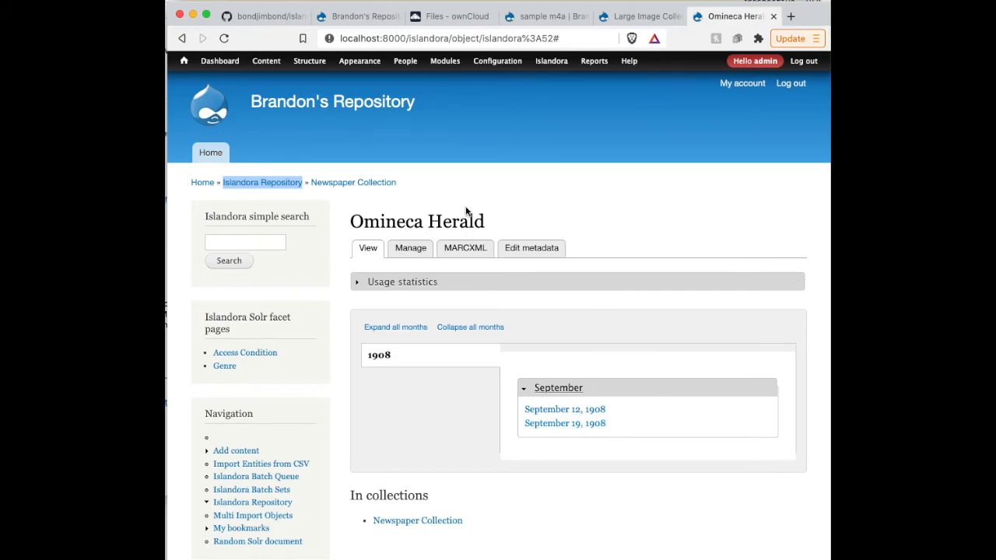
click(407, 254)
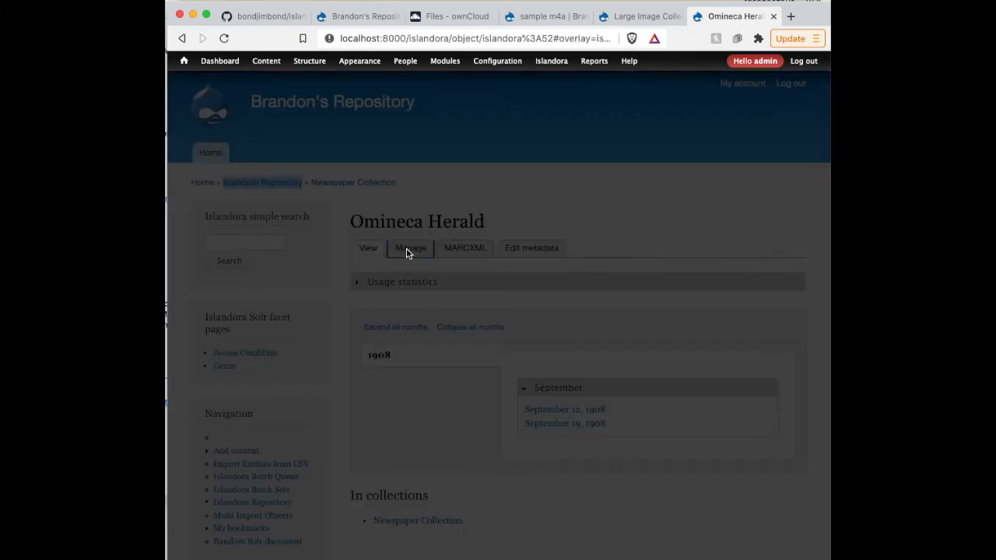
click(392, 150)
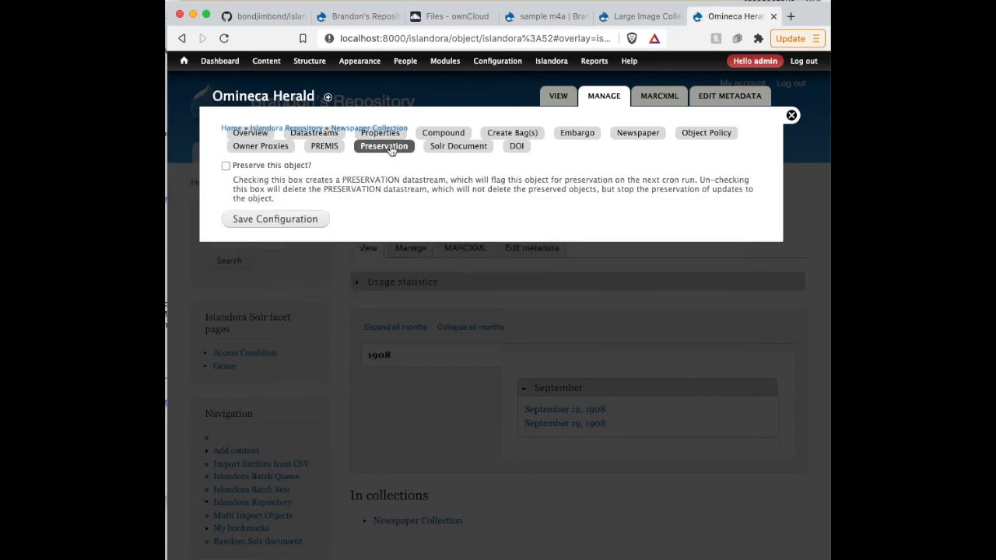
click(294, 167)
click(261, 221)
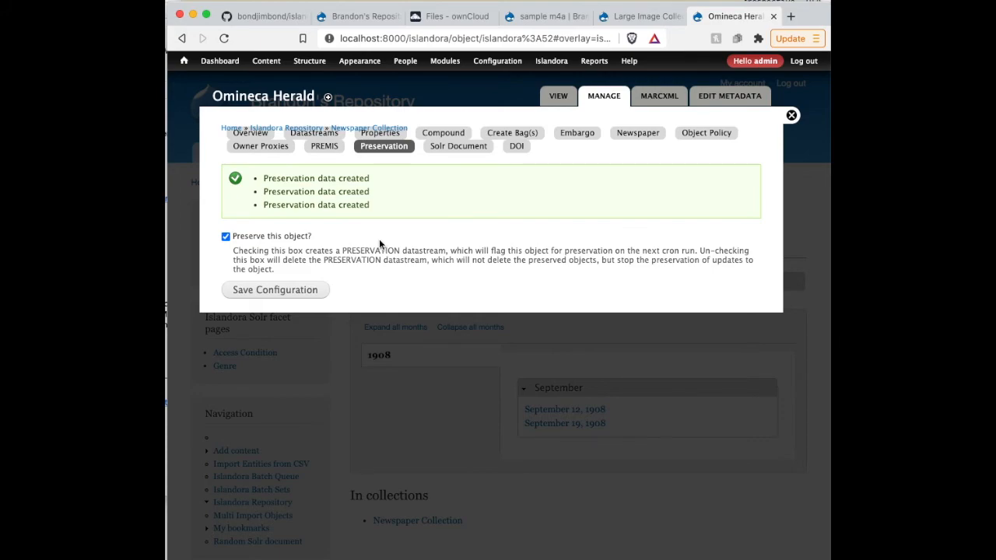
click(792, 116)
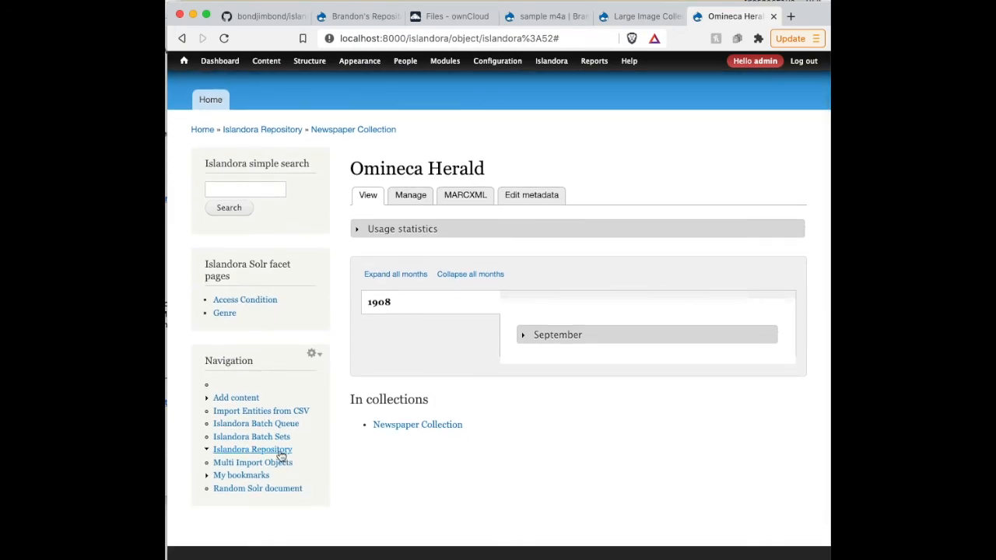
- Open the management settings of My Test Compound Object through its Brush in Intervals page in the Compound Collection
click(278, 501)
scroll(524, 350, down, 5)
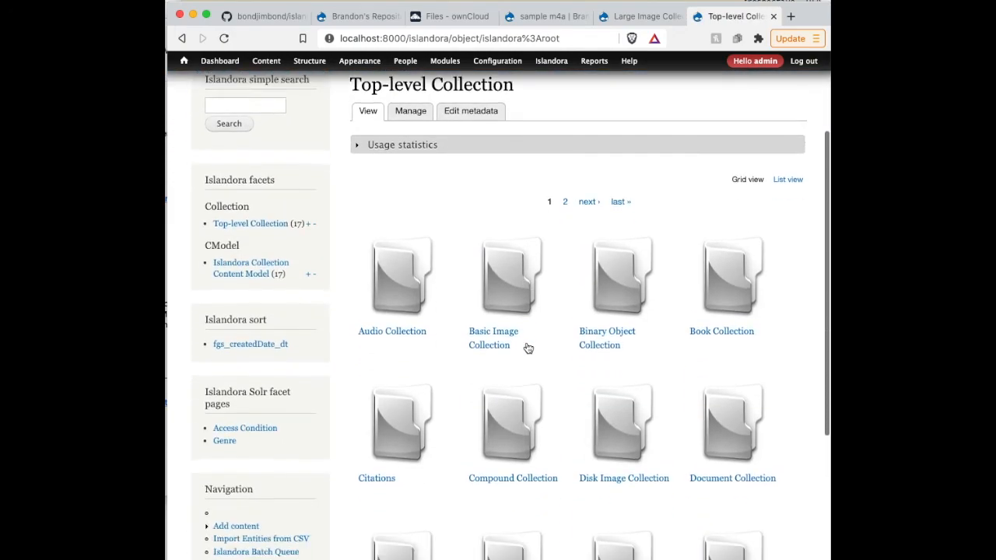
click(503, 363)
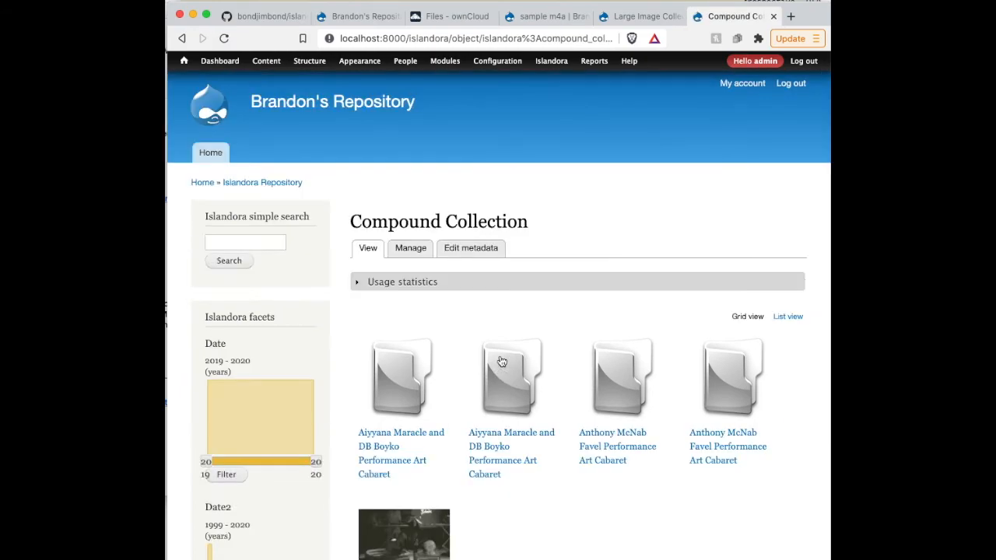
scroll(442, 362, down, 2)
click(406, 452)
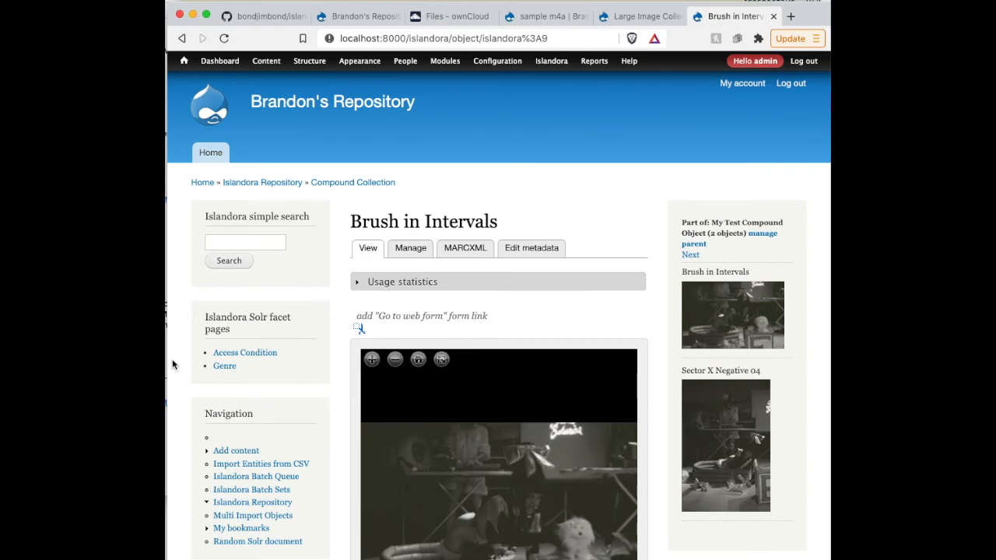
scroll(508, 235, down, 1)
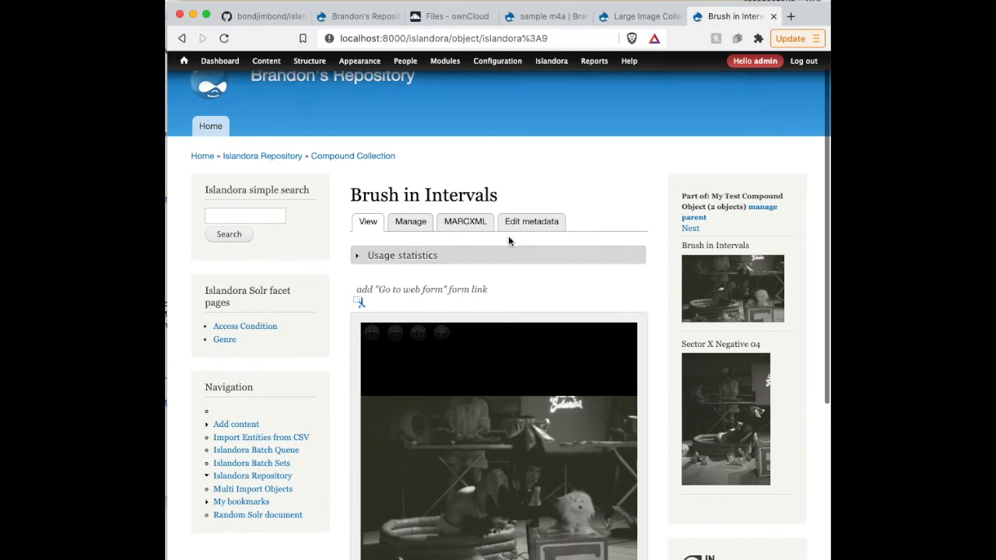
click(766, 208)
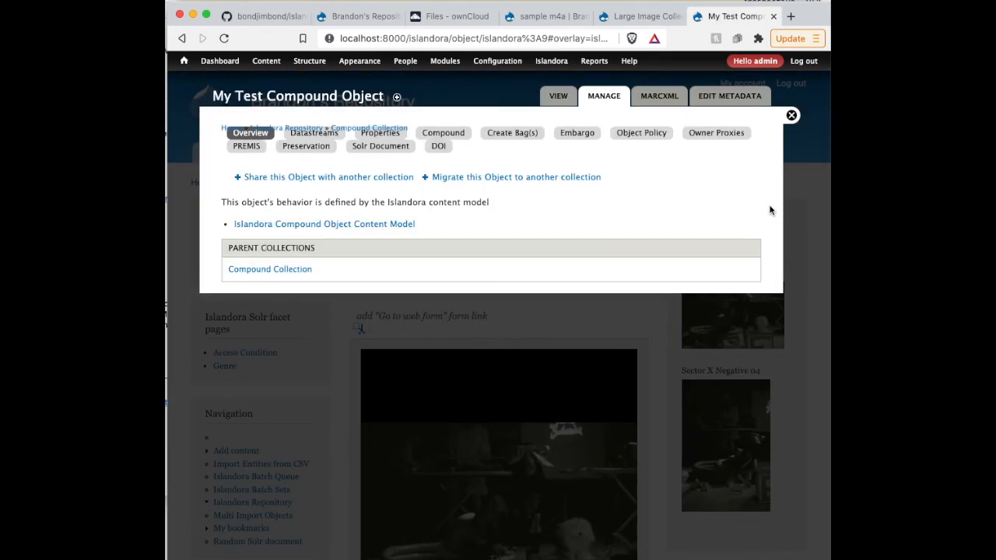
- Flag My Test Compound Object for preservation and save, and clear the flag again with a second save
click(306, 147)
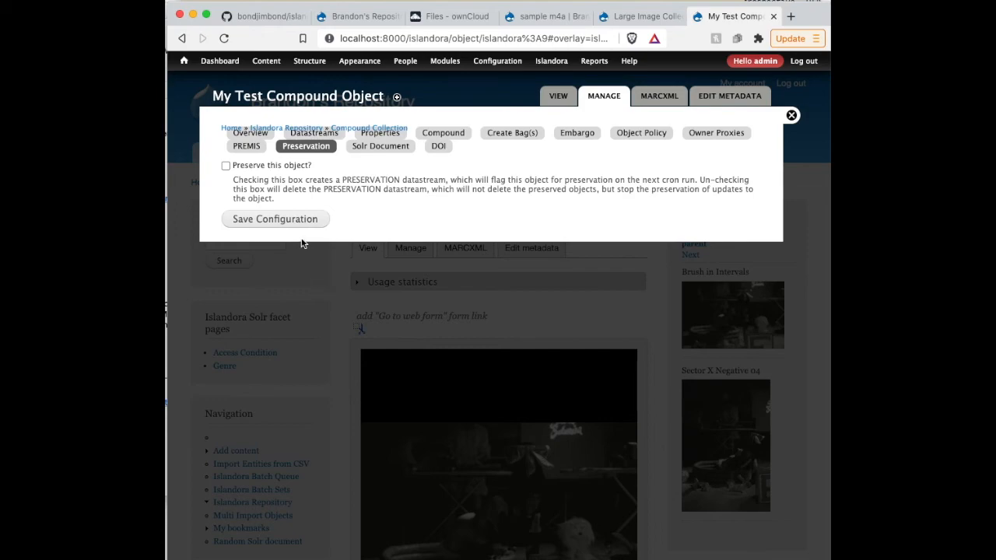
click(294, 167)
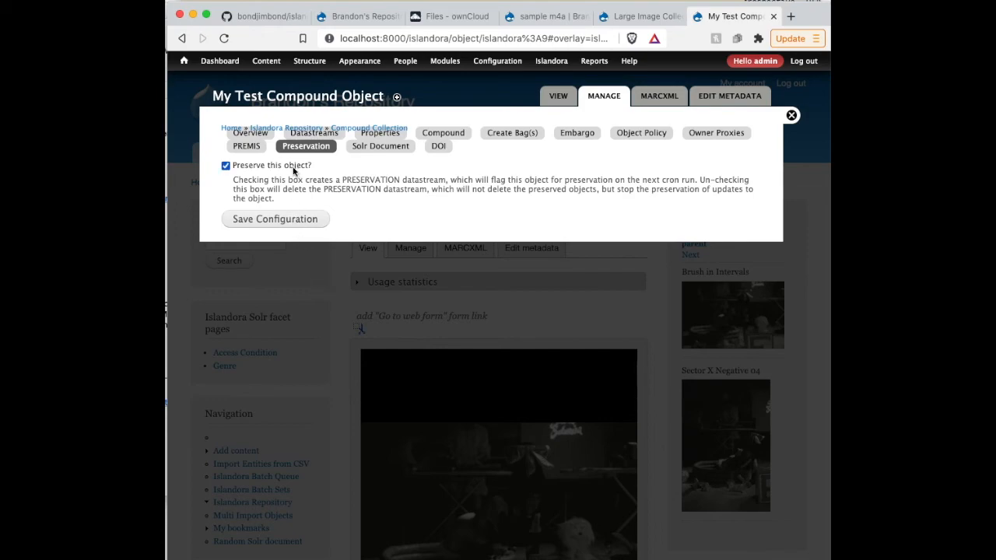
click(295, 222)
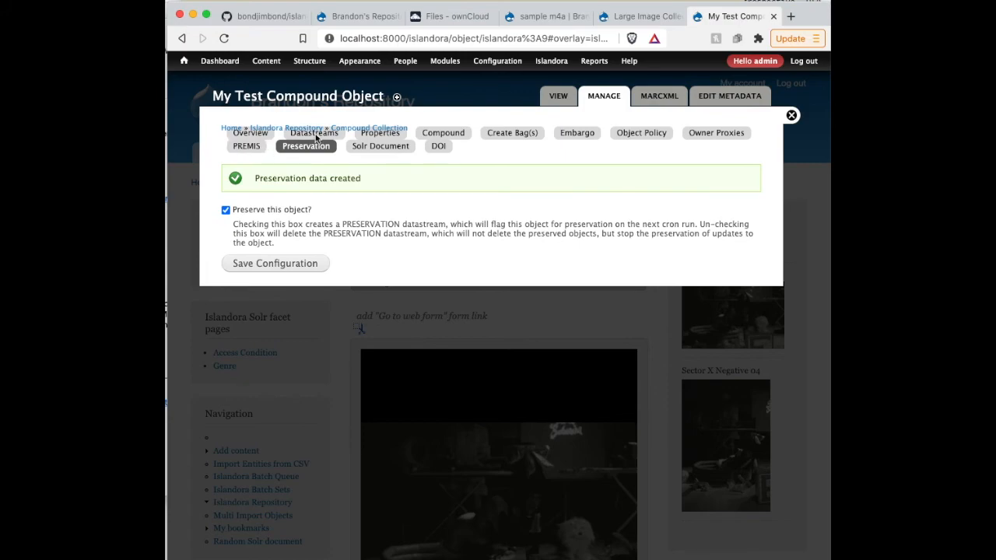
click(269, 212)
click(265, 265)
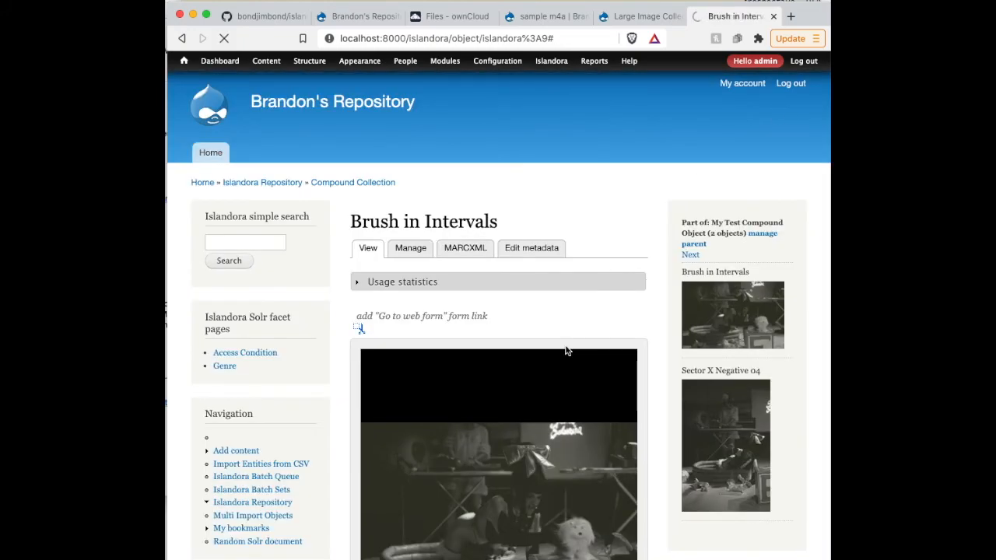
- Check the preservation setting of the child image Brush in Intervals and close its management settings
click(729, 317)
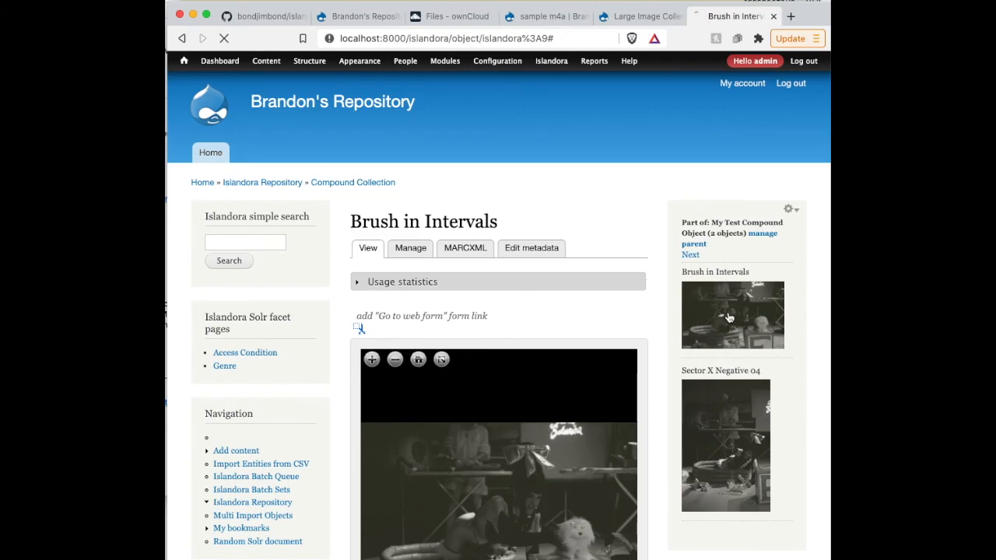
click(412, 248)
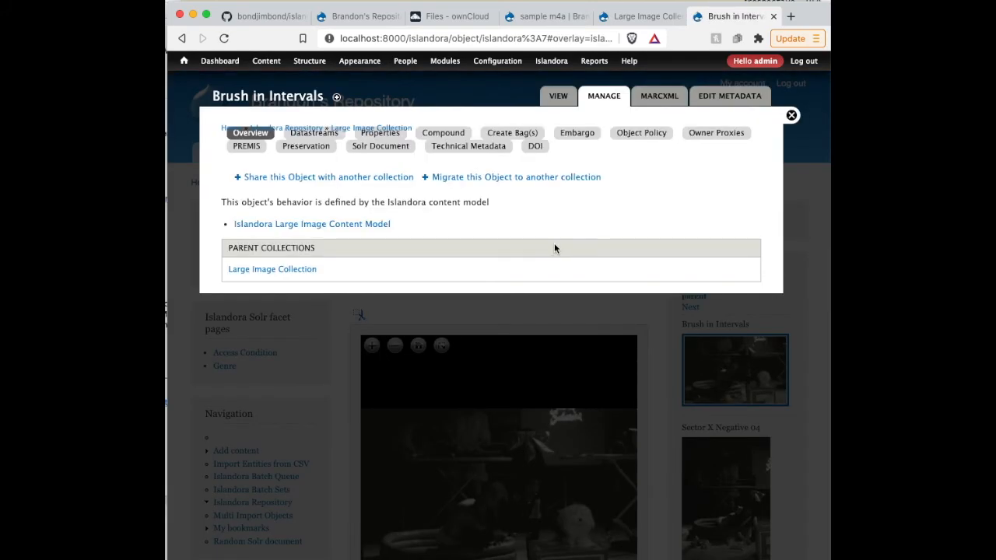
click(311, 154)
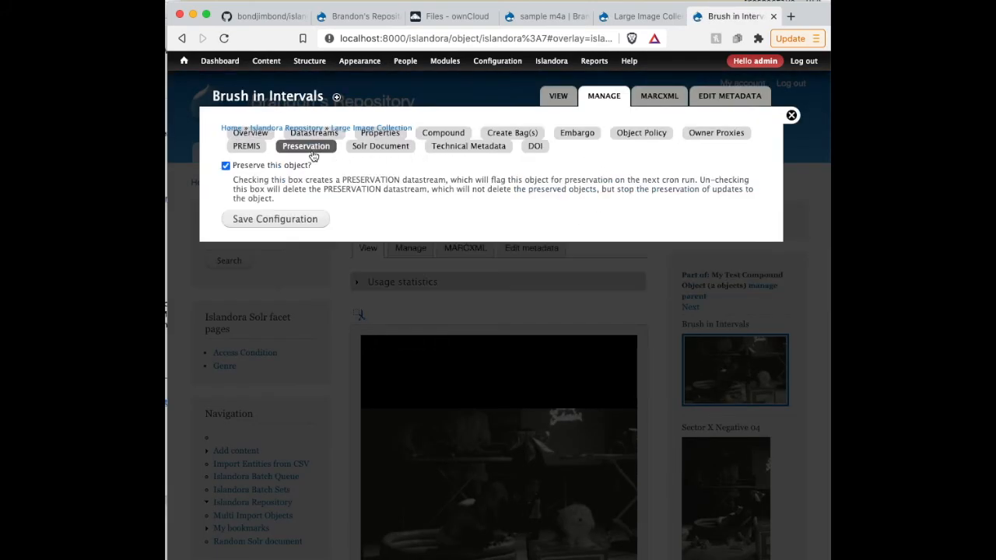
click(790, 116)
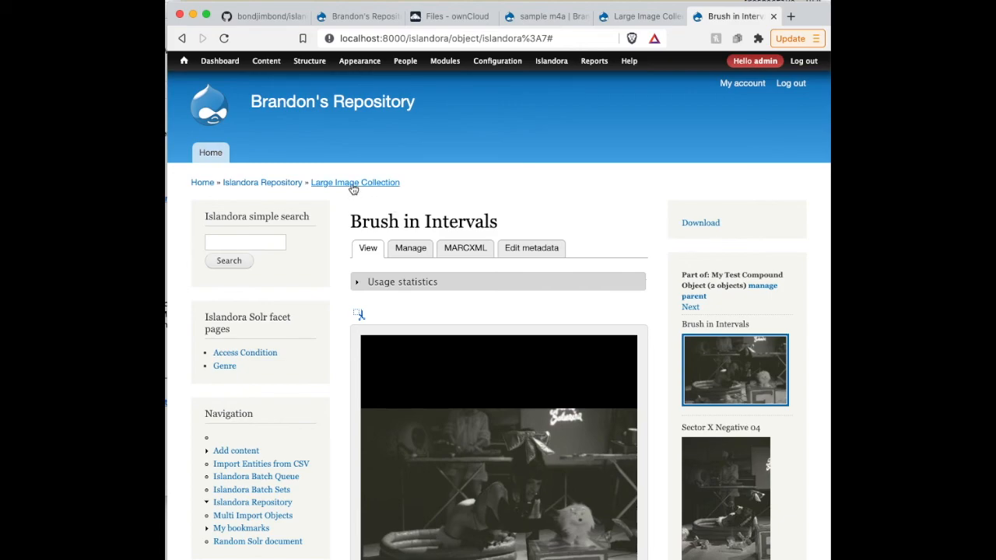
mouse_move(183, 61)
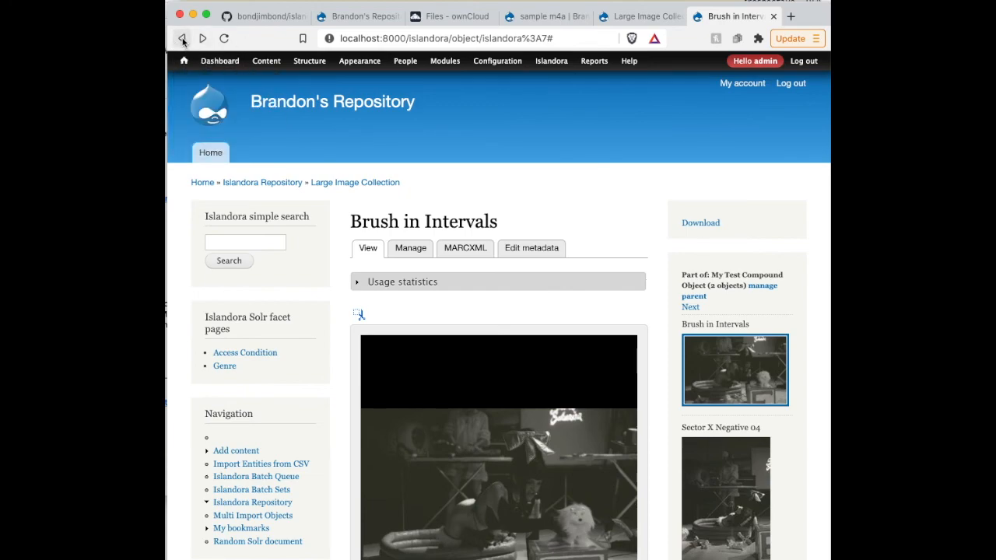
- Return through the browsing history to the Omineca Herald newspaper and open its September 12, 1908 issue
click(182, 39)
click(182, 39)
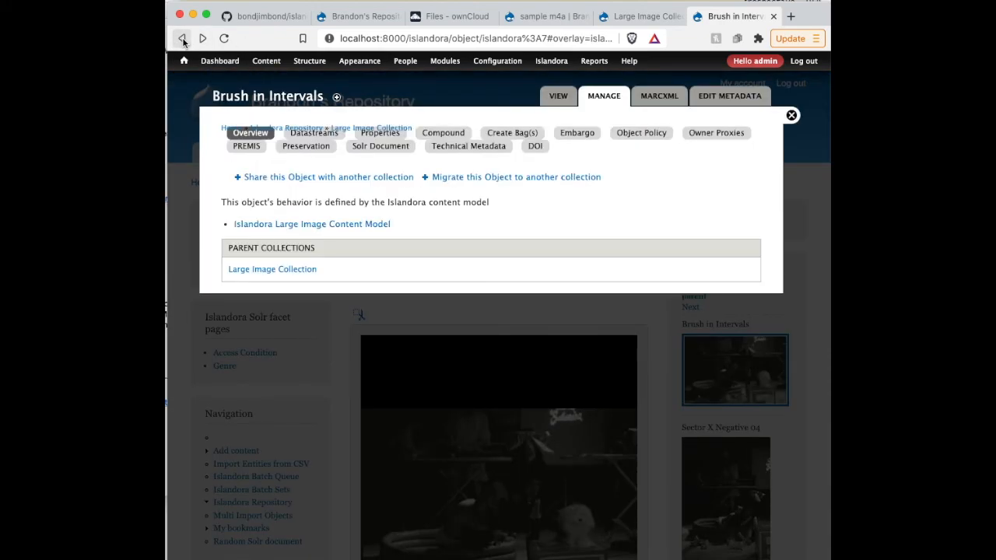
click(182, 38)
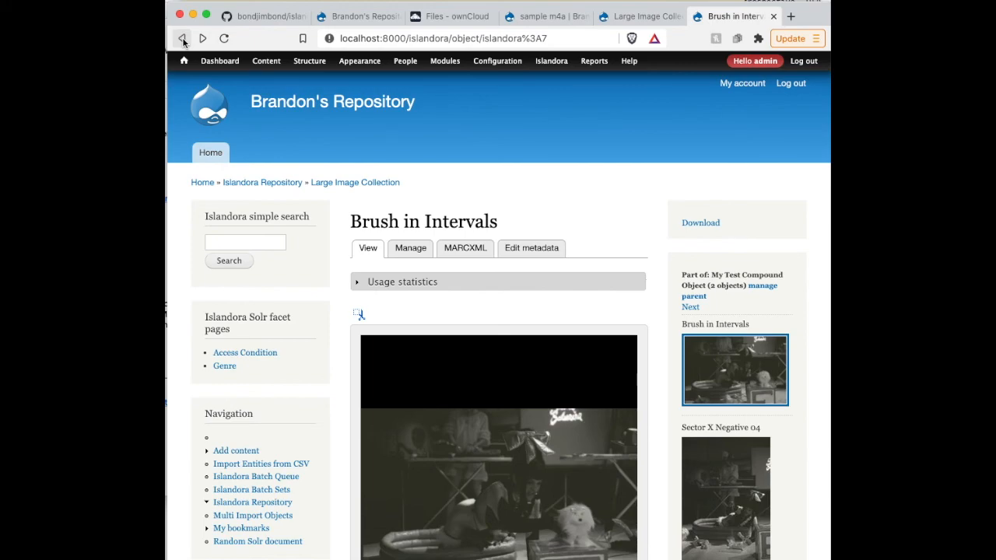
click(183, 41)
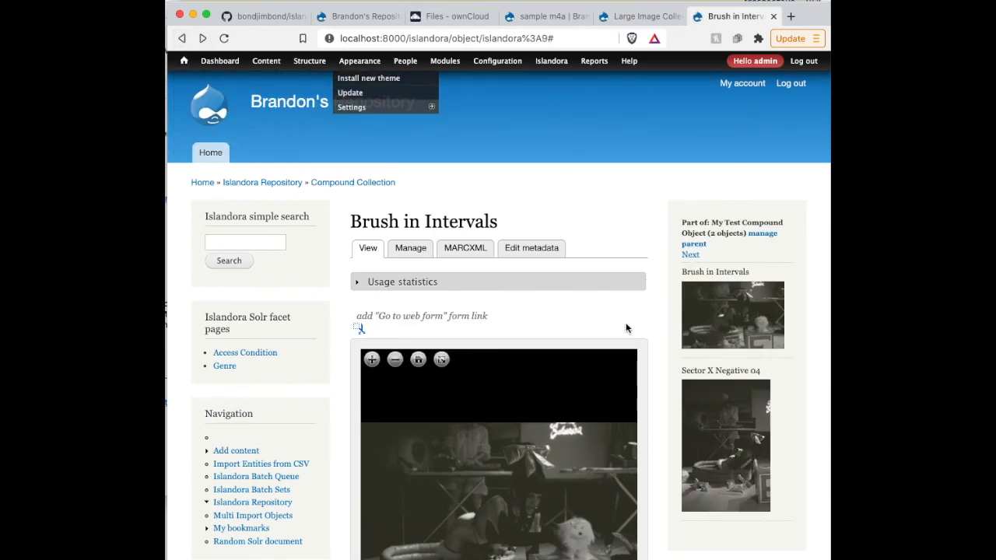
click(182, 39)
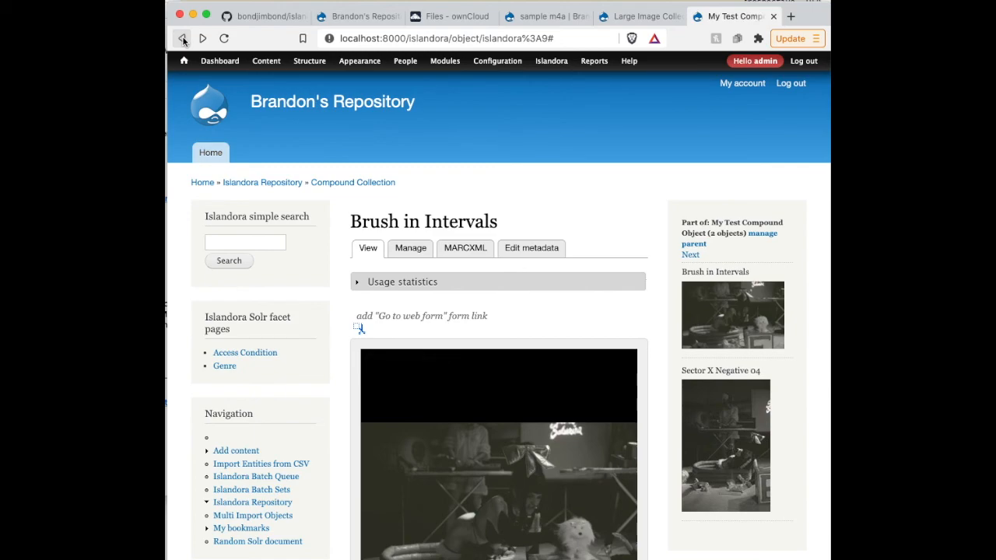
click(183, 40)
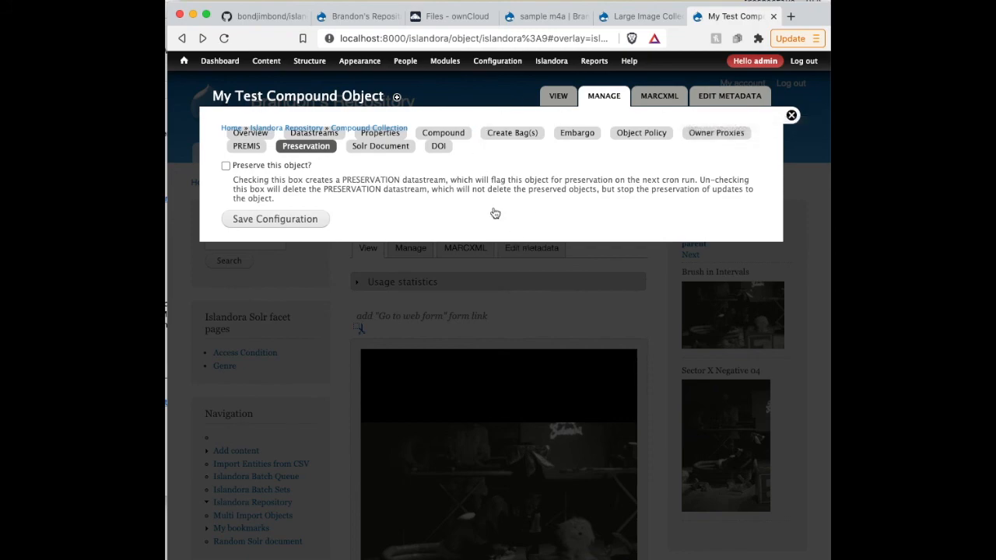
right_click(181, 38)
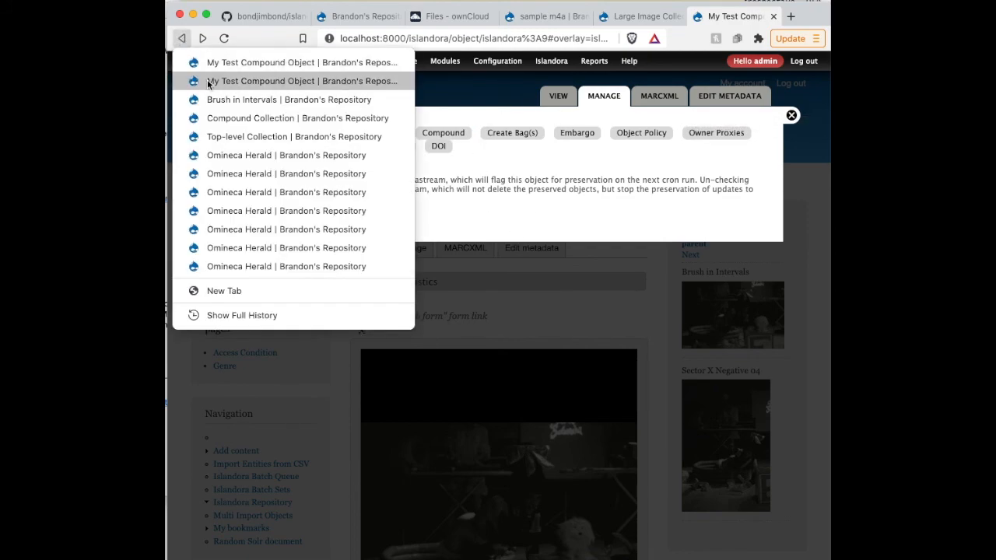
click(223, 157)
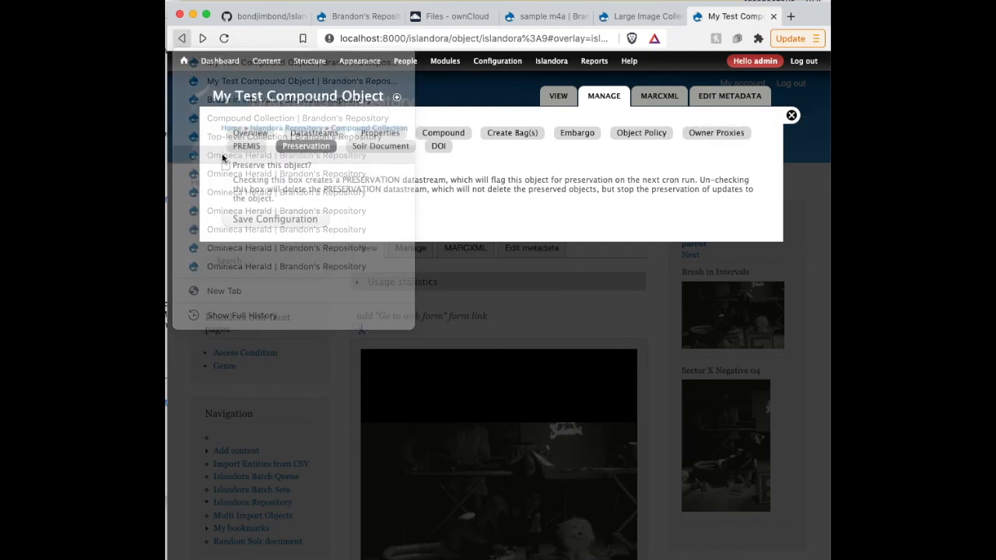
click(566, 335)
click(566, 357)
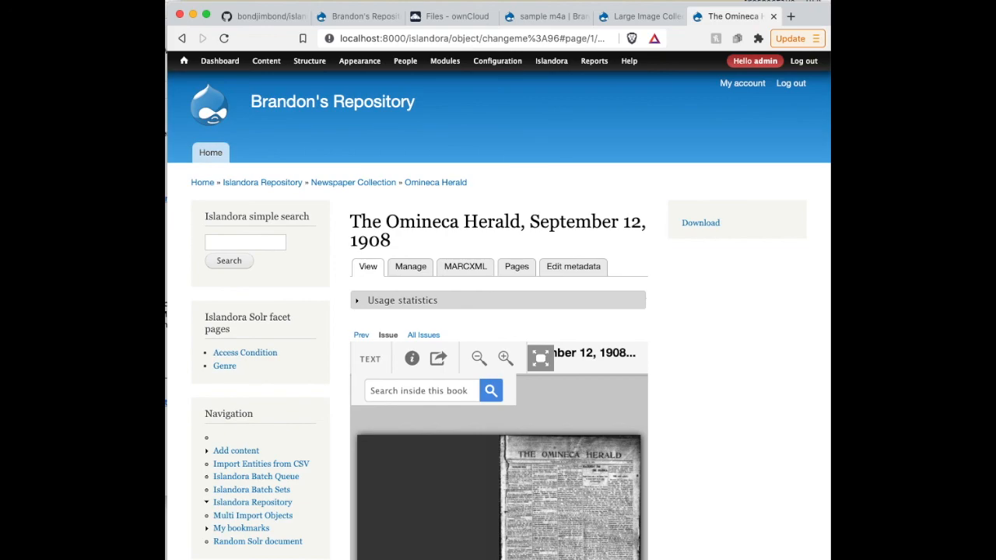
- Look over the newspaper issue's page in the viewer and dismiss the crypto trading notification
scroll(682, 339, down, 3)
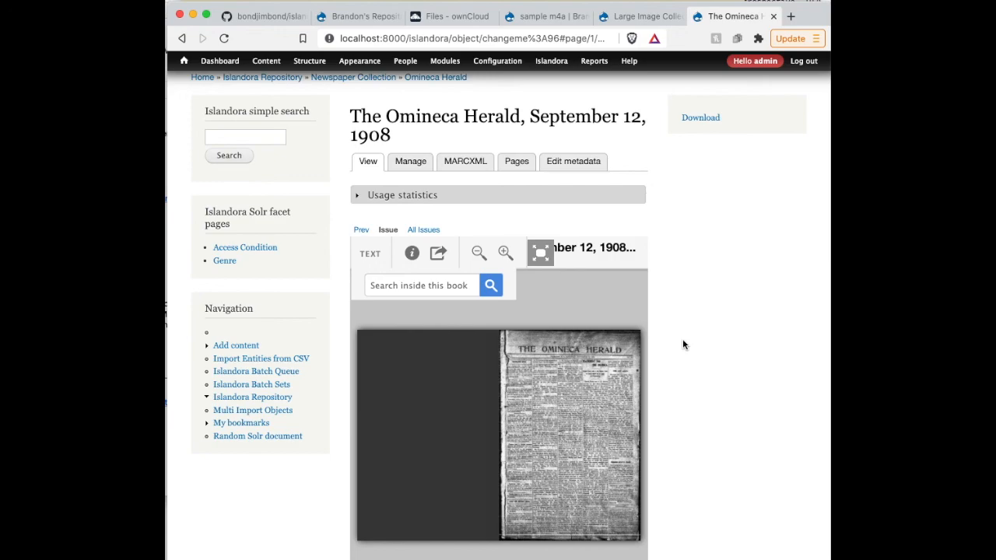
scroll(696, 211, down, 5)
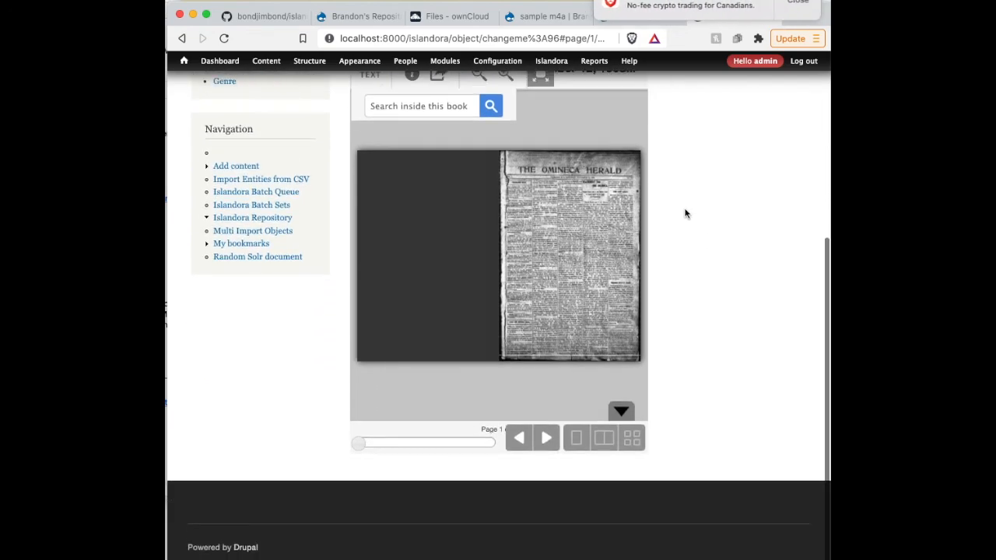
scroll(686, 207, up, 4)
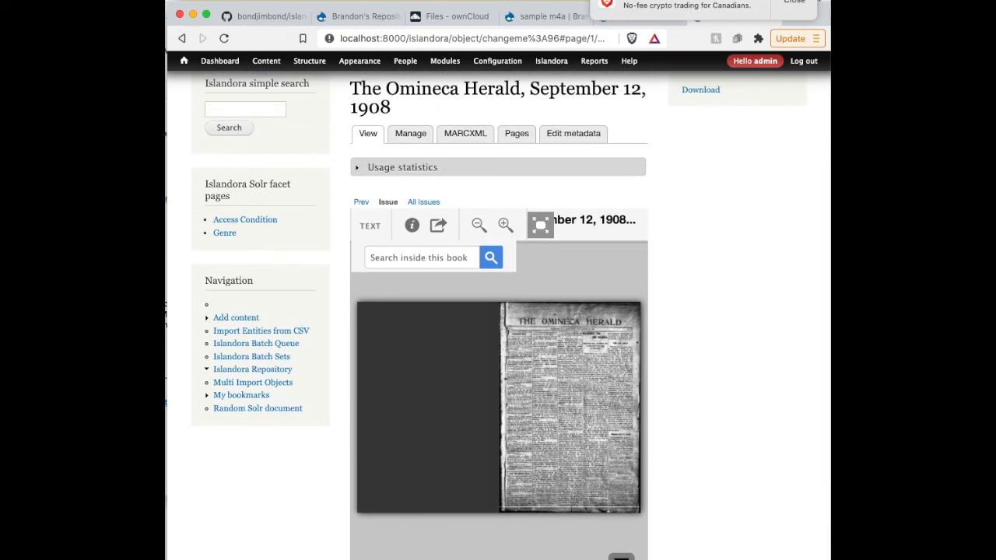
click(794, 3)
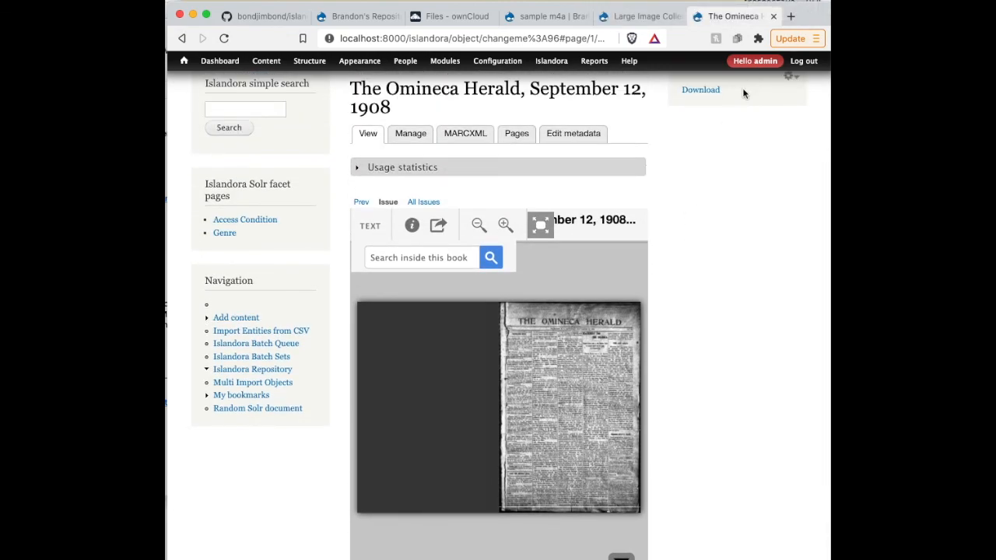